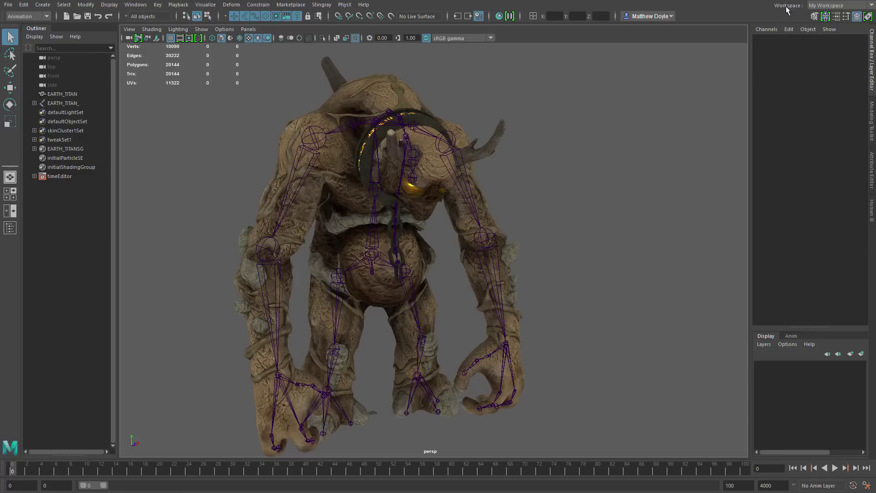
Step: Switch to the Animation workspace, enlarge the Time Editor area and reframe the viewport to show more of the character
click(848, 9)
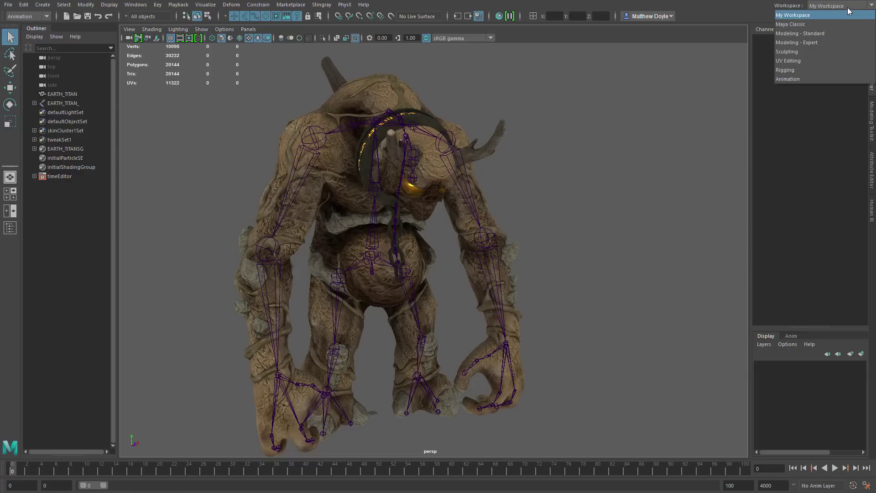
click(785, 79)
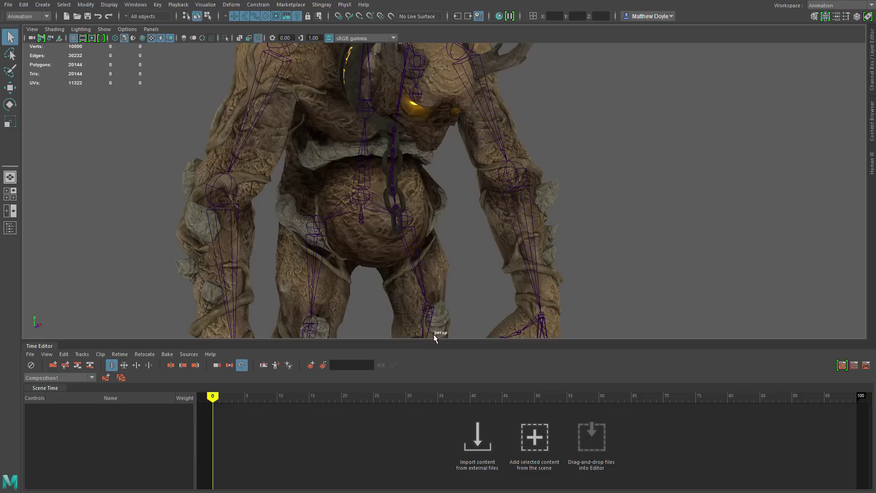
drag(433, 340, 440, 300)
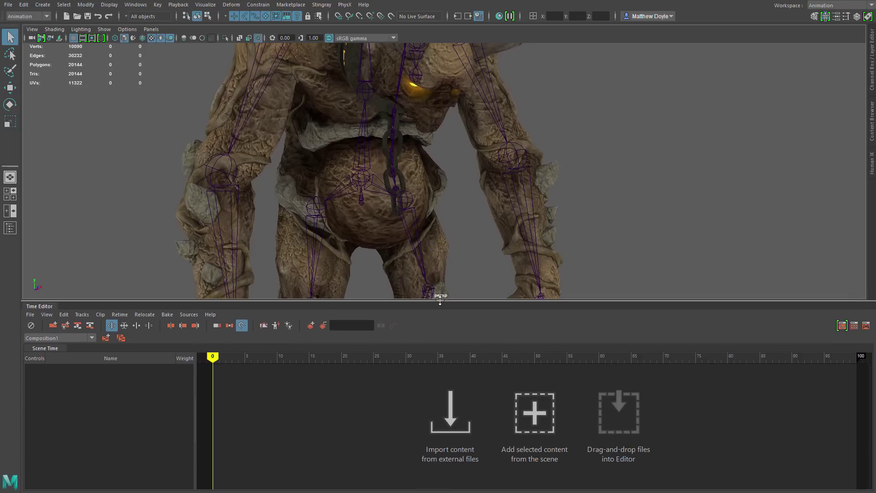
alt+middle_drag(446, 209, 492, 196)
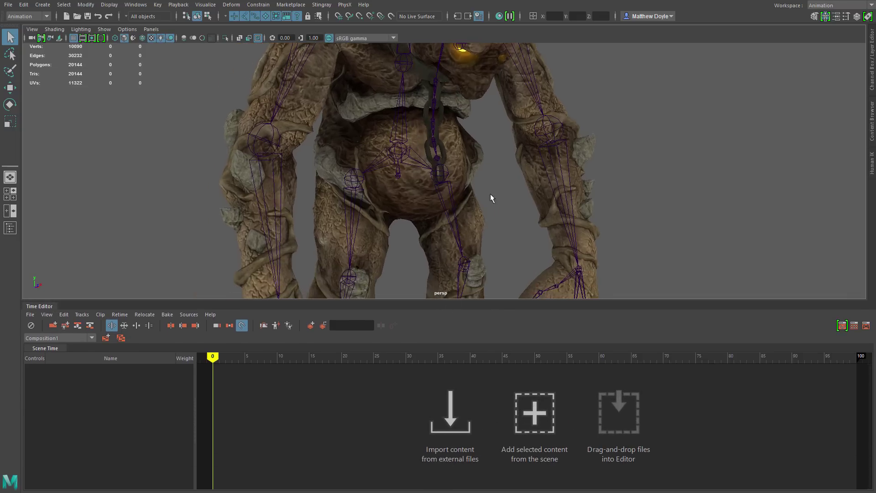
alt+right_drag(491, 196, 304, 181)
alt+drag(304, 181, 436, 191)
click(219, 356)
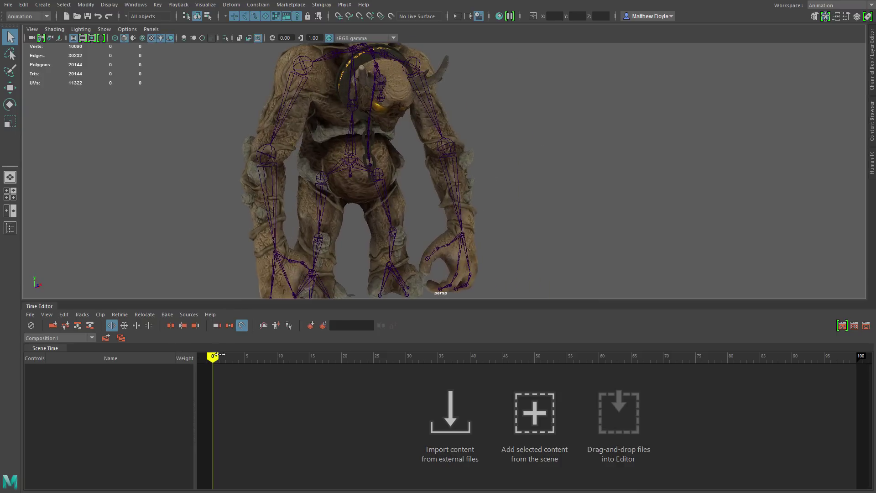
drag(234, 359, 214, 363)
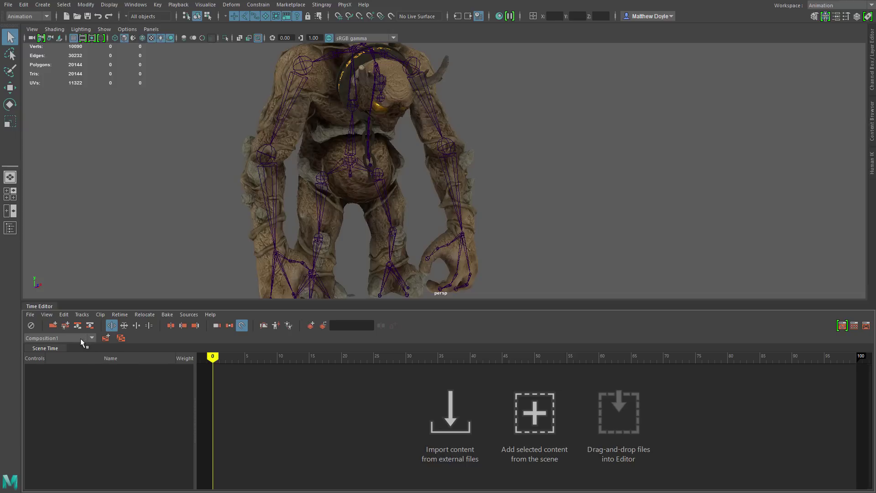
Step: Inspect the Time Editor's composition options and the rename settings for Composition1, keeping its name
click(93, 338)
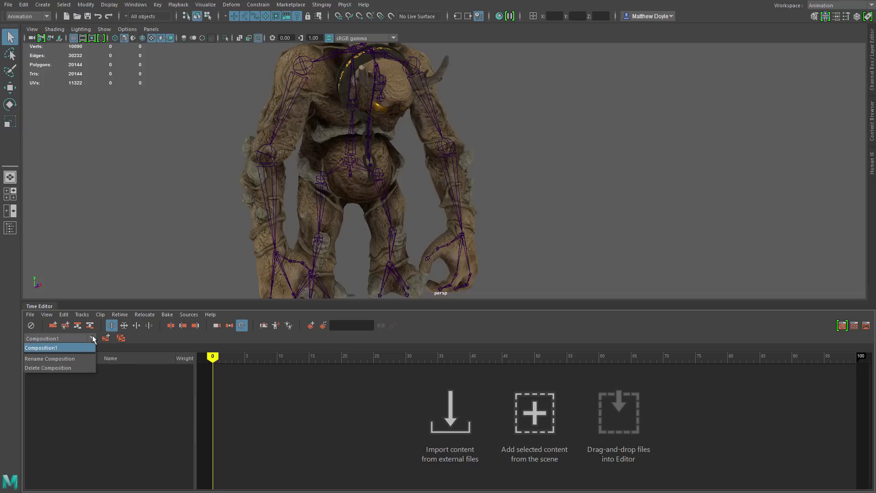
click(93, 337)
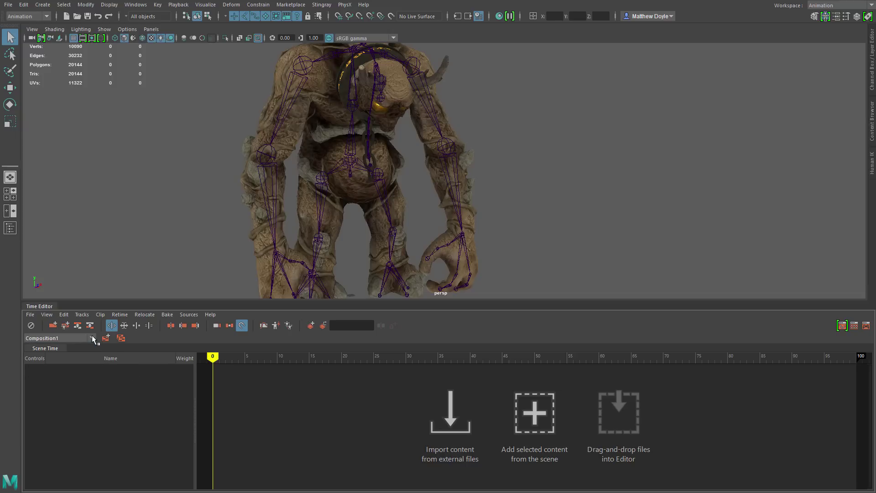
click(92, 337)
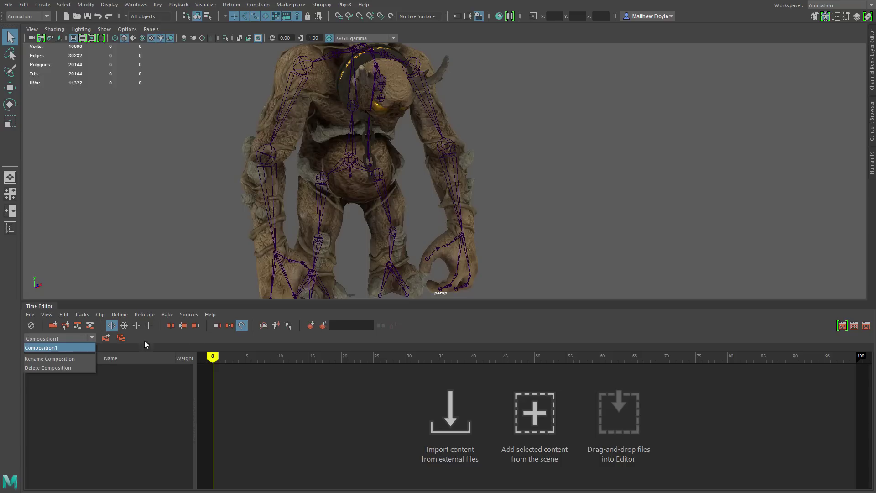
click(229, 335)
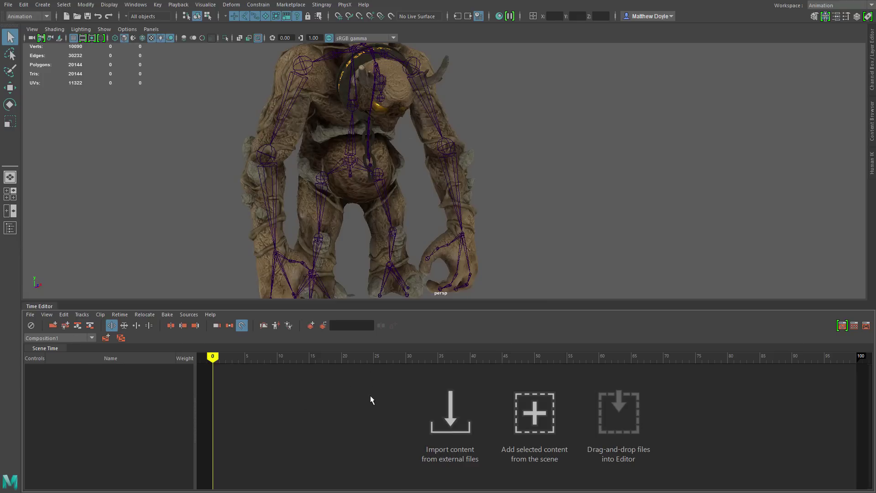
click(86, 338)
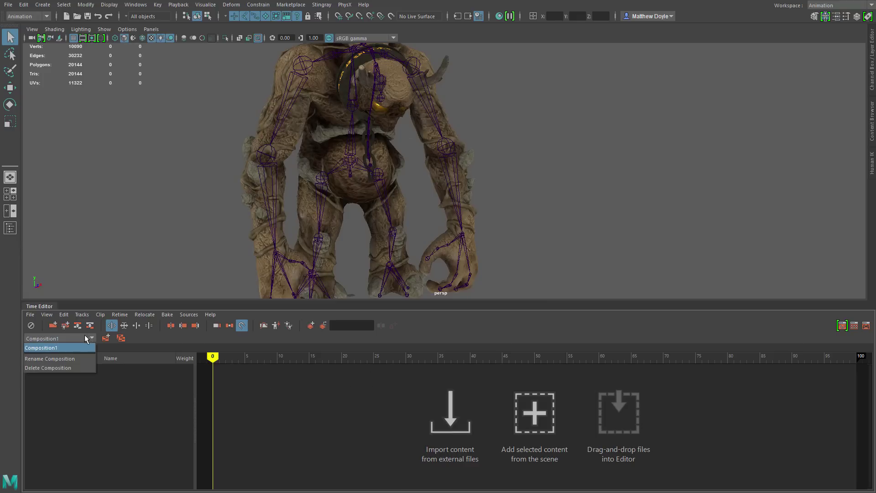
click(56, 358)
click(461, 249)
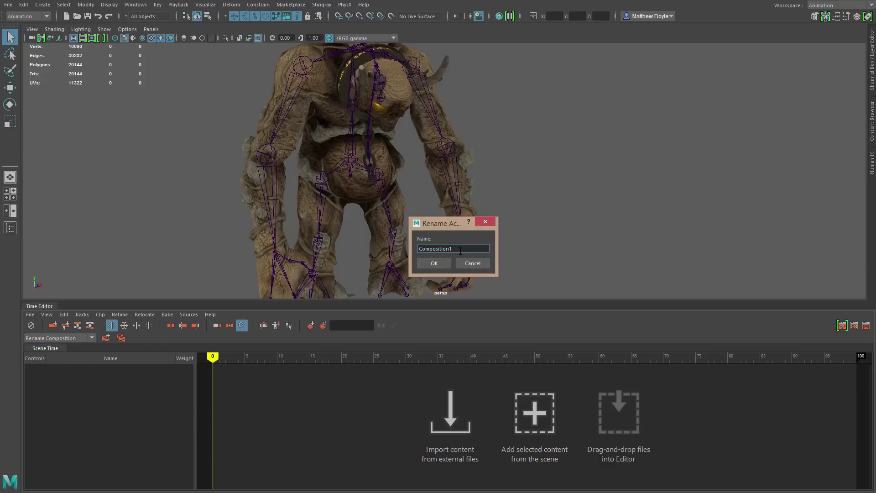
click(434, 263)
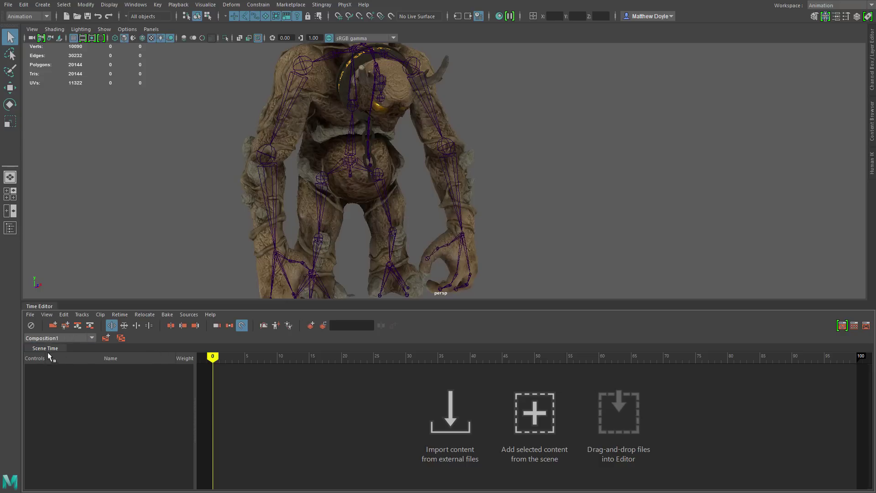
Step: Create a second composition named Composition2, compare it with Composition1, and make Composition1 the active composition
click(107, 338)
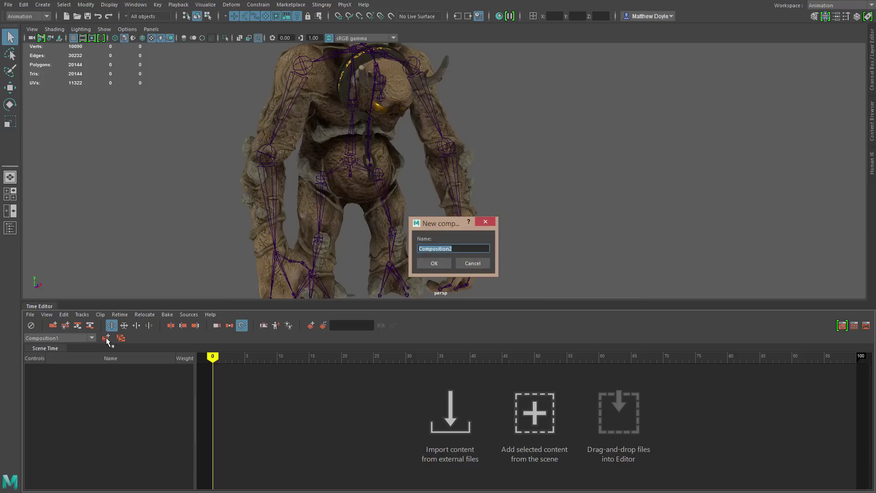
click(434, 264)
click(91, 338)
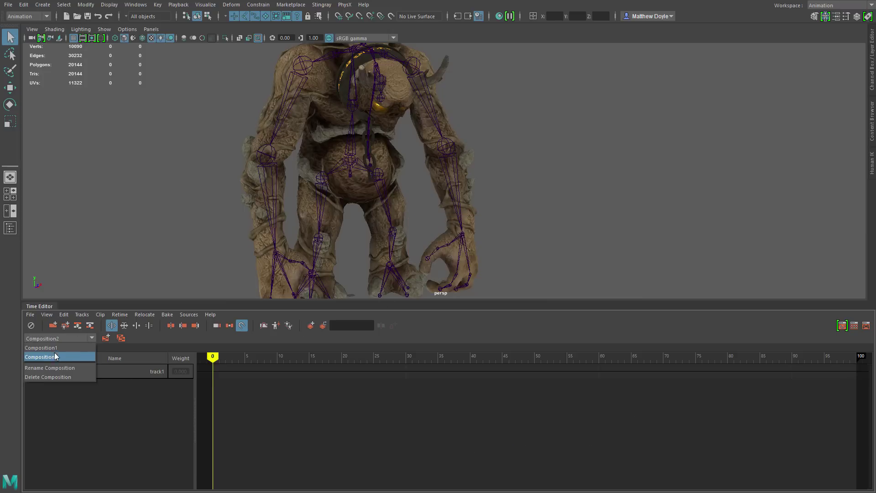
click(51, 347)
click(91, 338)
click(48, 357)
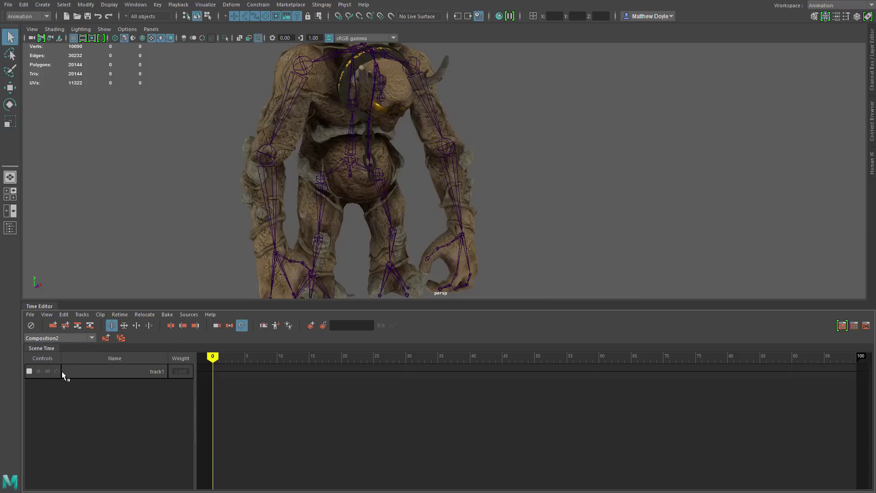
click(92, 338)
click(69, 348)
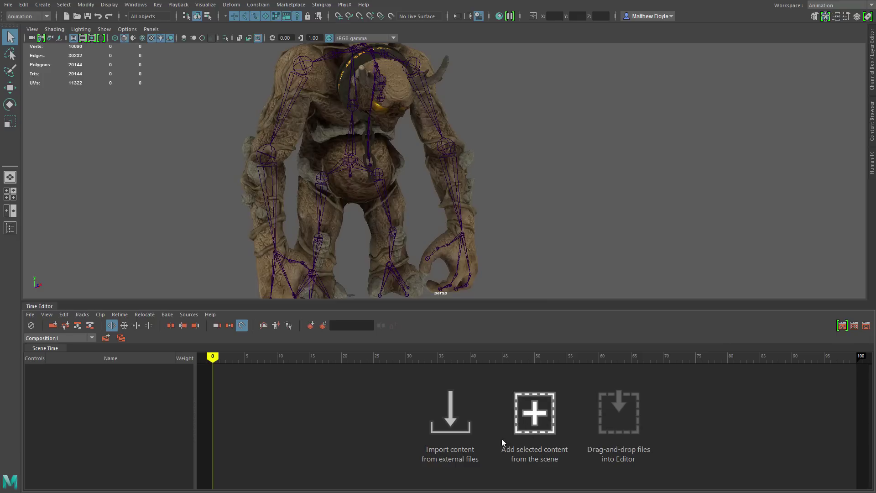
Step: Select the character's entire joint hierarchy and add its scene animation to Composition1 as a clip
click(451, 423)
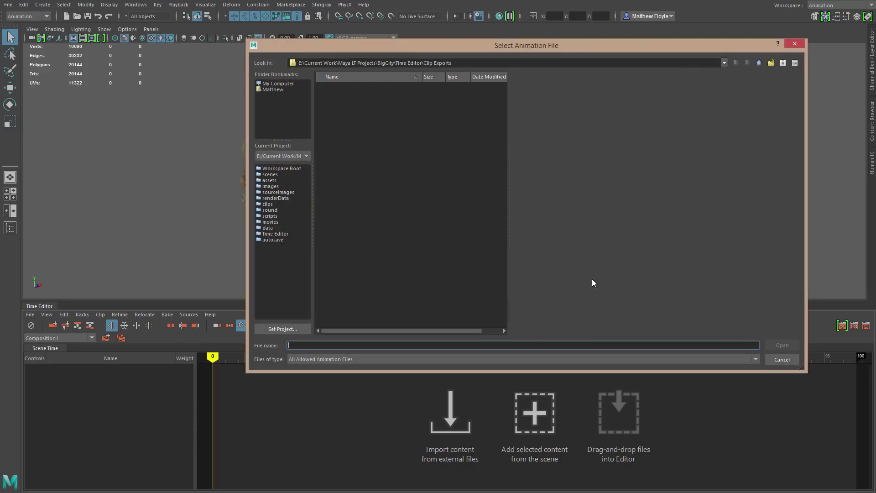
click(782, 360)
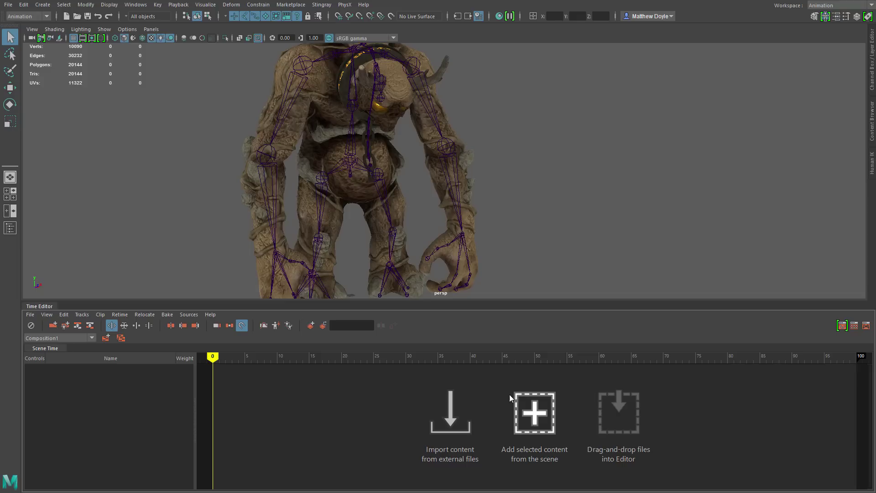
click(351, 179)
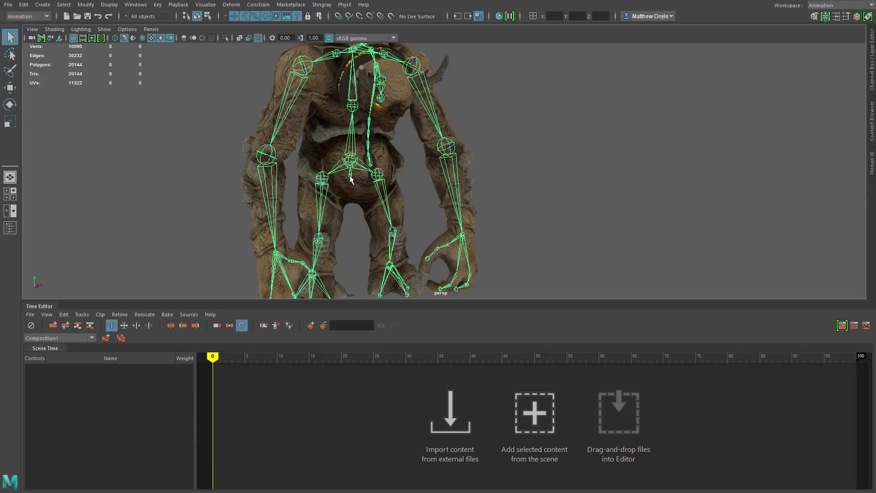
right_drag(351, 179, 327, 260)
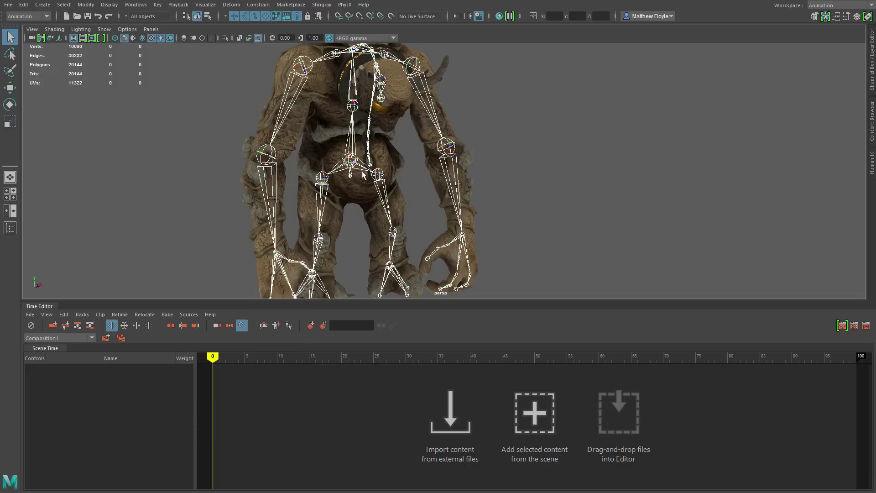
click(531, 413)
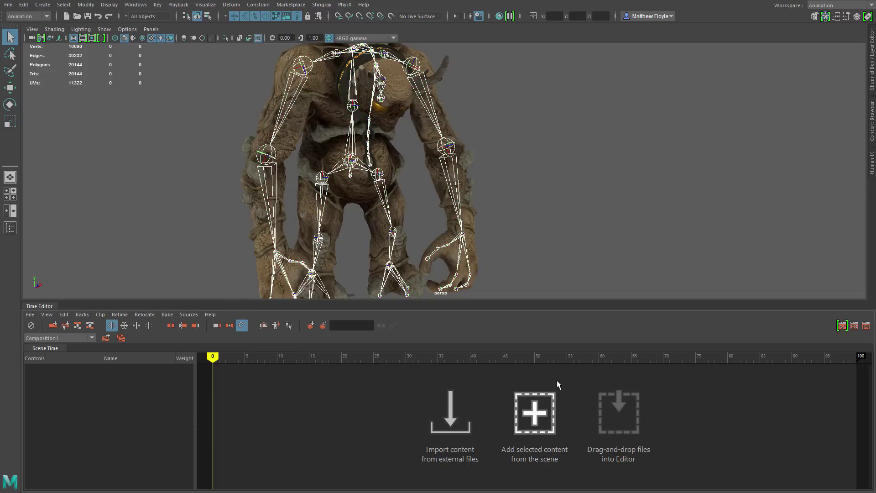
Step: Scrub through the timeline to check how the character's animation plays across anim_Clip1
drag(243, 357, 279, 364)
drag(463, 360, 728, 362)
click(464, 359)
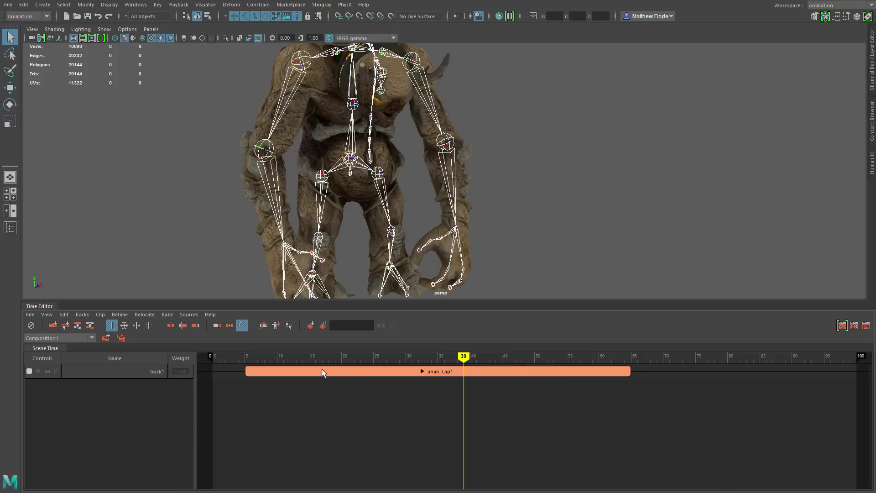
click(322, 355)
click(257, 359)
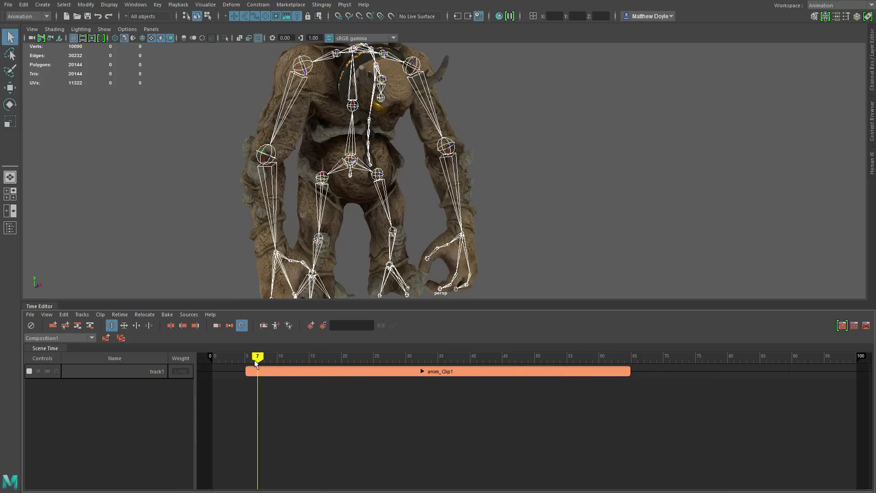
click(448, 357)
click(238, 360)
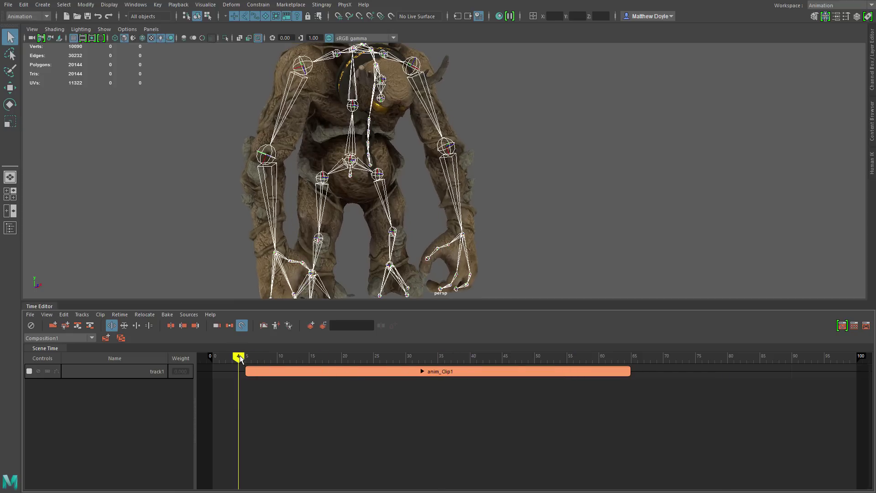
click(246, 358)
drag(245, 359, 586, 369)
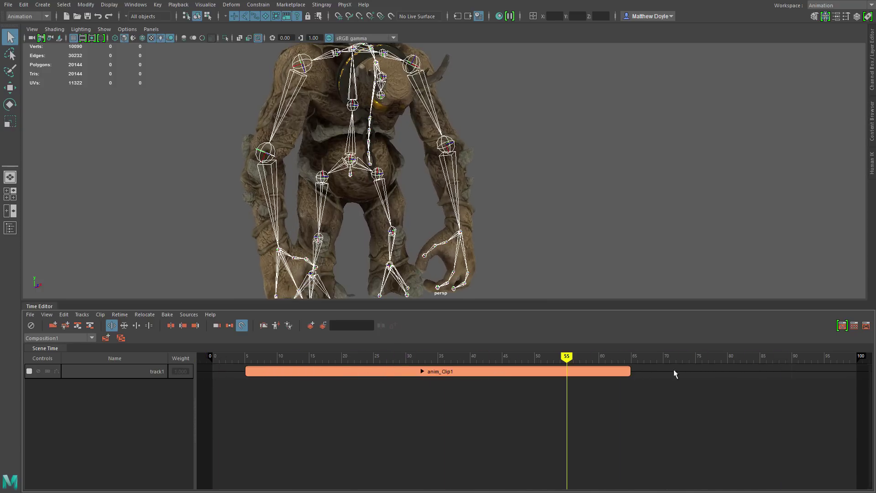
Step: Move anim_Clip1 to start at frame 0 and set the playback range to frames 0 to 60
mouse_move(209, 358)
mouse_down()
mouse_move(299, 368)
mouse_move(228, 373)
mouse_up()
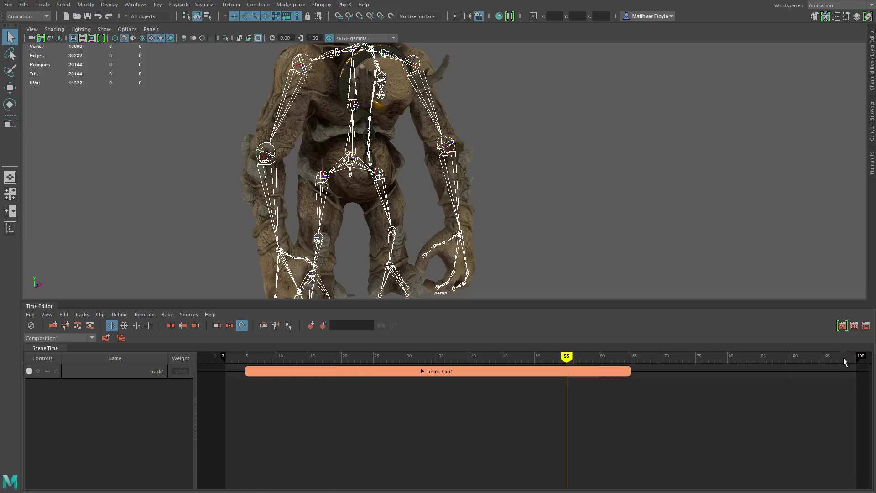
mouse_move(861, 357)
mouse_down()
mouse_move(650, 363)
mouse_move(787, 368)
mouse_move(635, 372)
mouse_up()
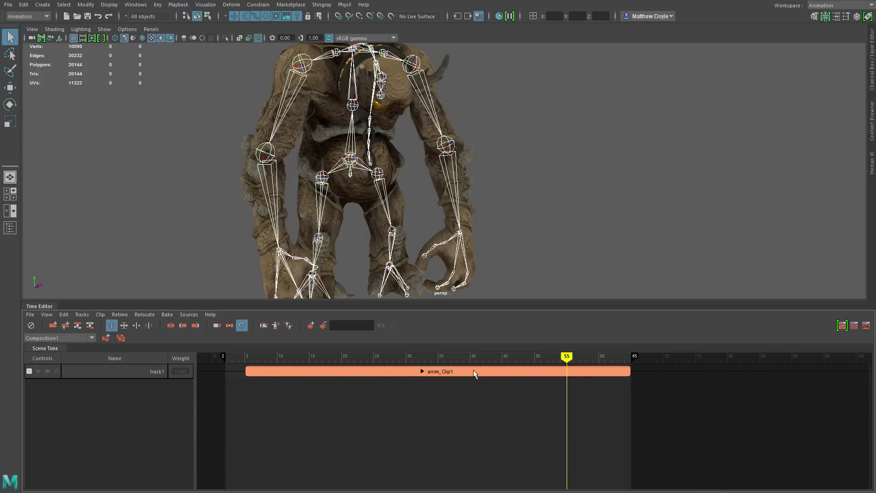
drag(482, 371, 462, 371)
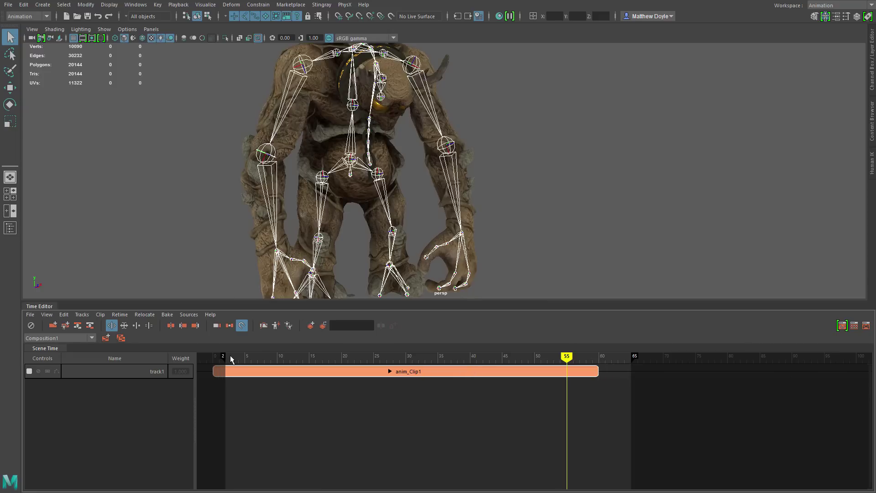
drag(225, 356, 215, 357)
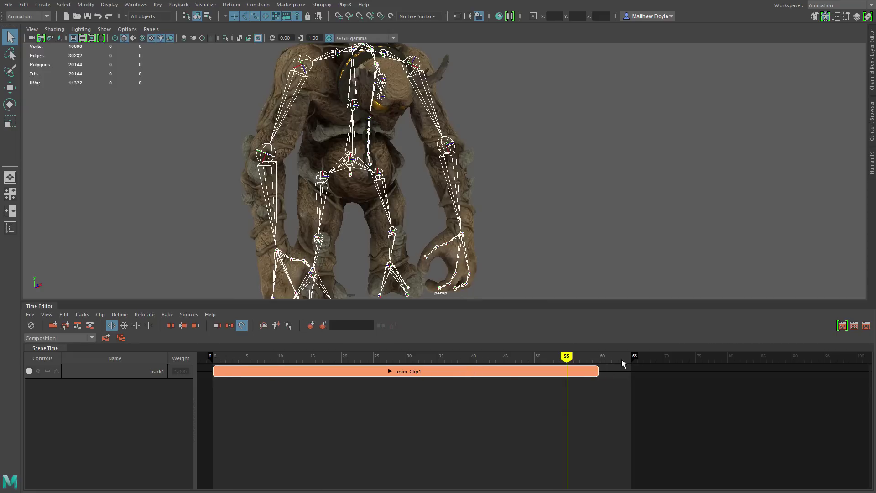
drag(634, 356, 601, 356)
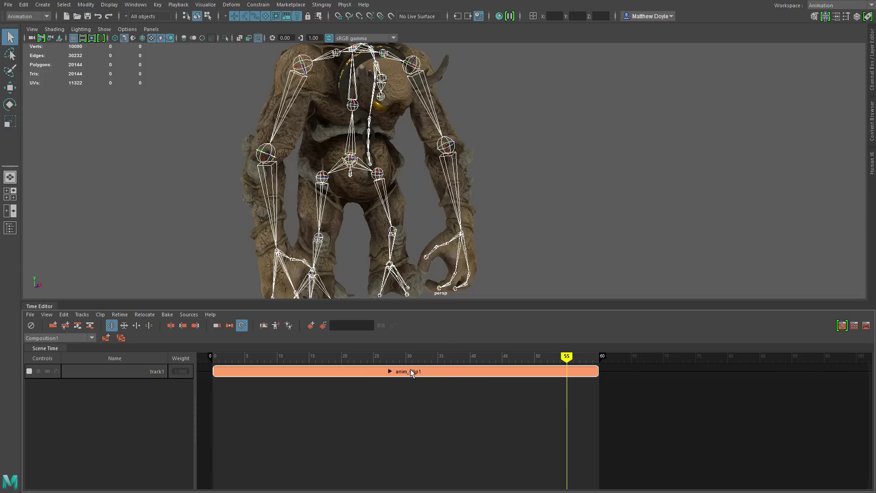
Step: Frame the whole of anim_Clip1 in the Time Editor and examine it at different zoom levels
key(a)
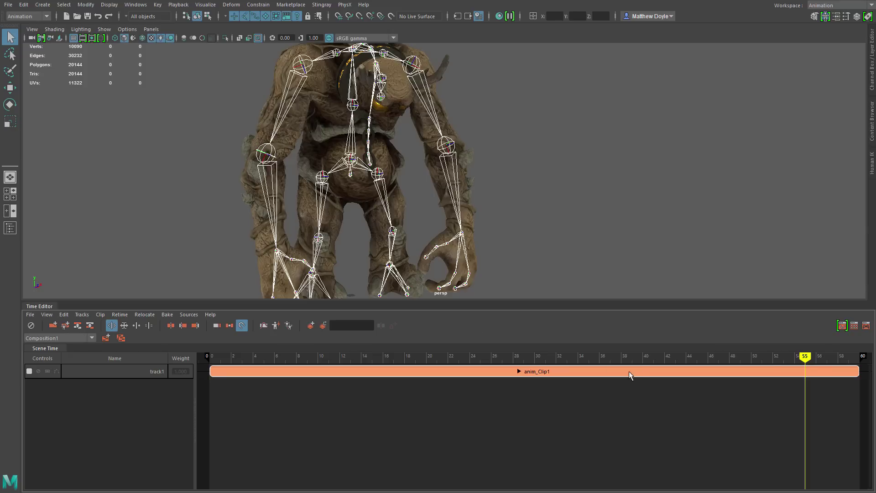
scroll(621, 374, down, 3)
scroll(621, 373, up, 3)
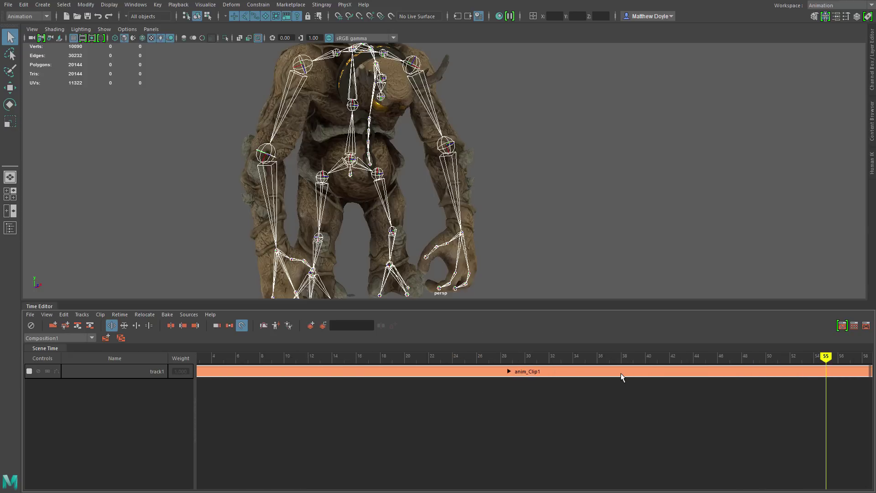
scroll(621, 373, down, 2)
scroll(621, 373, down, 1)
scroll(620, 374, up, 3)
scroll(622, 374, down, 3)
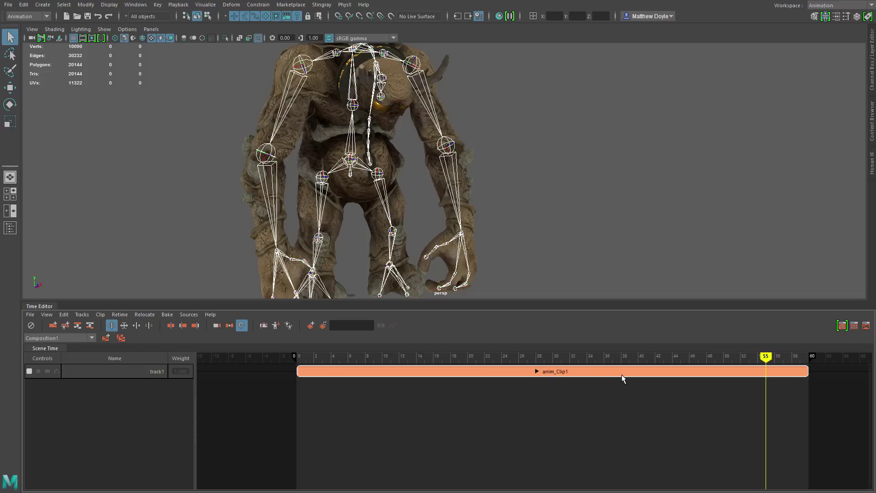
scroll(622, 375, up, 3)
scroll(623, 375, down, 2)
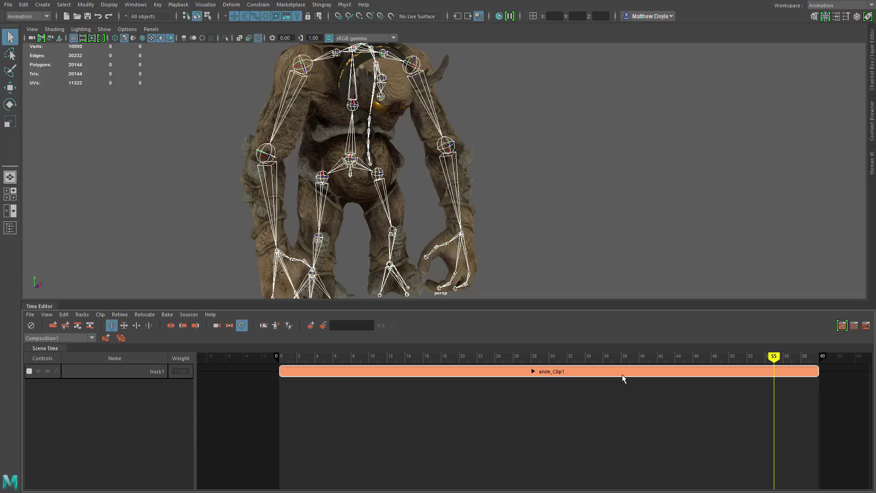
Step: Extend the end of the playback range past anim_Clip1 to frame 87
scroll(623, 374, down, 1)
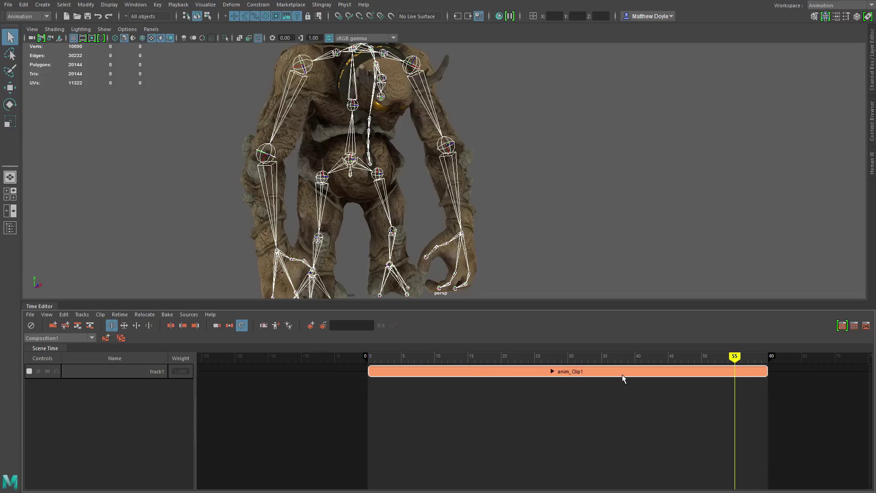
alt+middle_drag(658, 355, 495, 374)
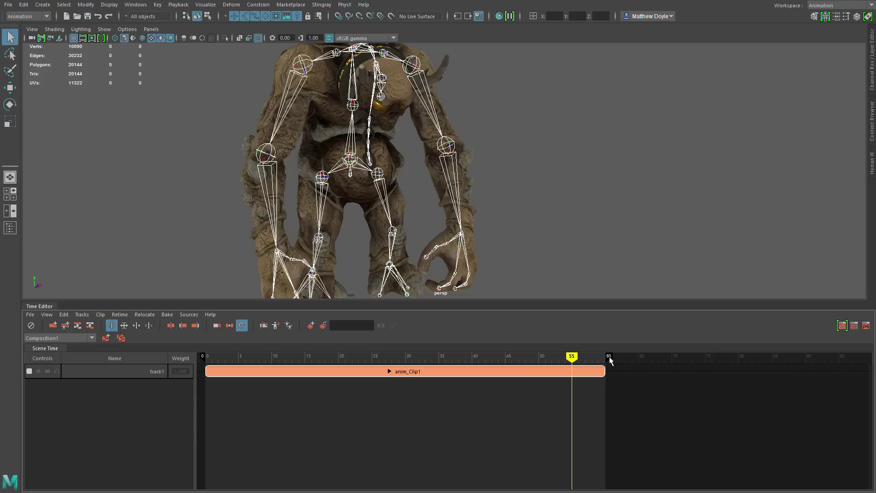
drag(609, 357, 788, 368)
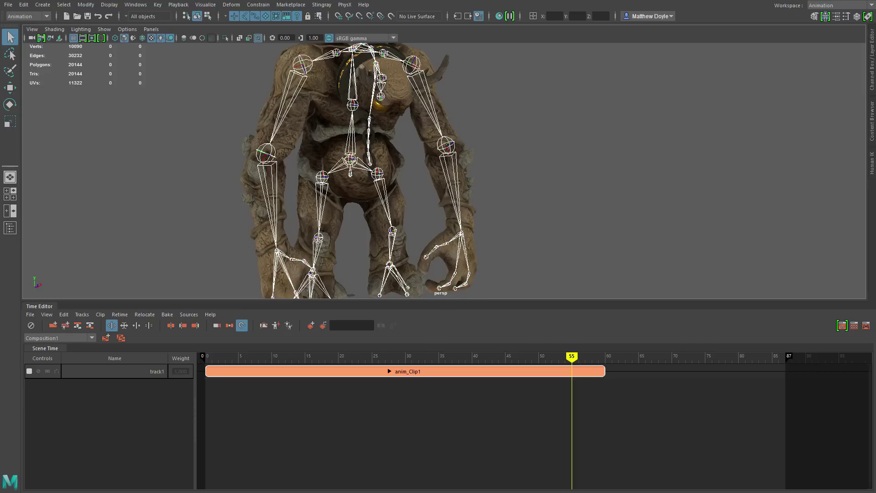
Step: Add the earth_titan_walk_walk animation on a new track below anim_Clip1 and move its clip to start at frame 60
key(alt+Tab)
key(alt+Tab)
drag(574, 360, 606, 363)
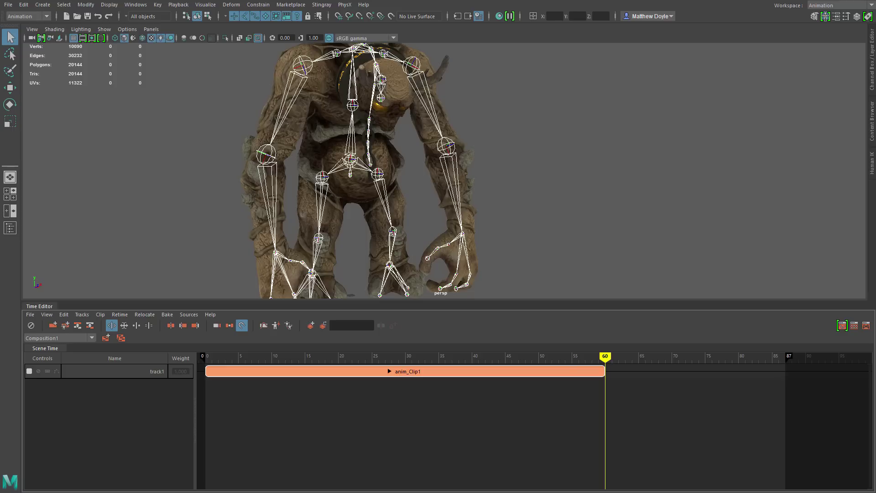
drag(875, 260, 655, 423)
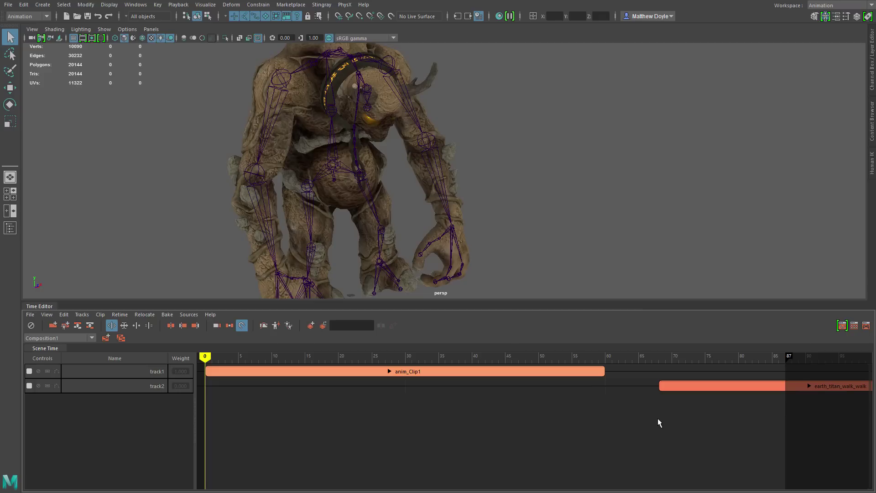
click(610, 359)
drag(610, 359, 606, 360)
drag(714, 384, 659, 397)
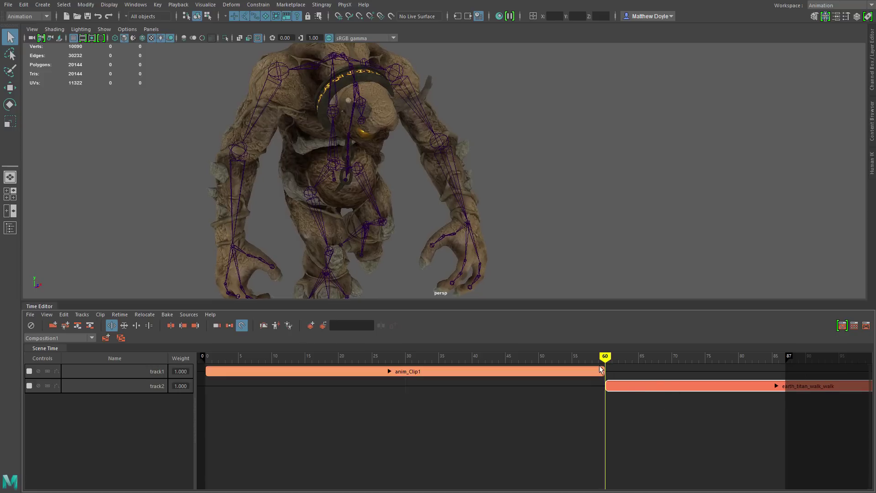
Step: Set the end of the playback range to frame 120 and scrub into the earth_titan_walk_walk clip
drag(605, 358, 669, 369)
scroll(669, 365, down, 3)
alt+middle_drag(711, 359, 563, 366)
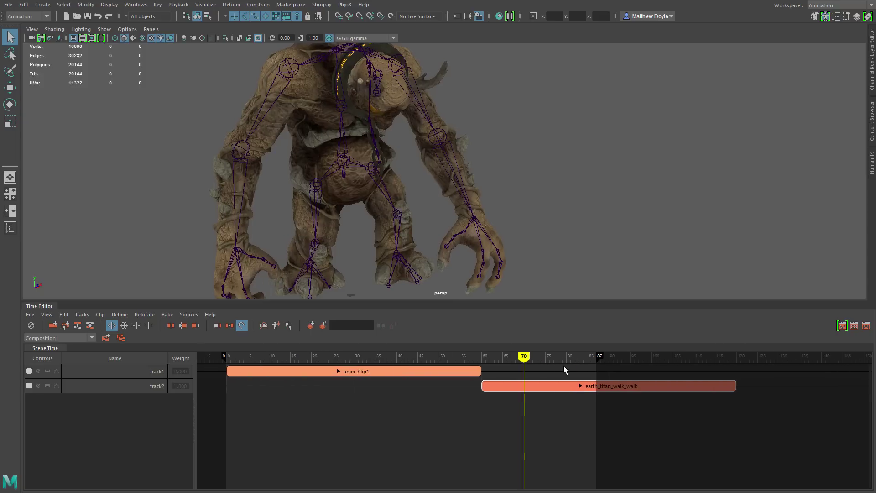
drag(601, 357, 740, 358)
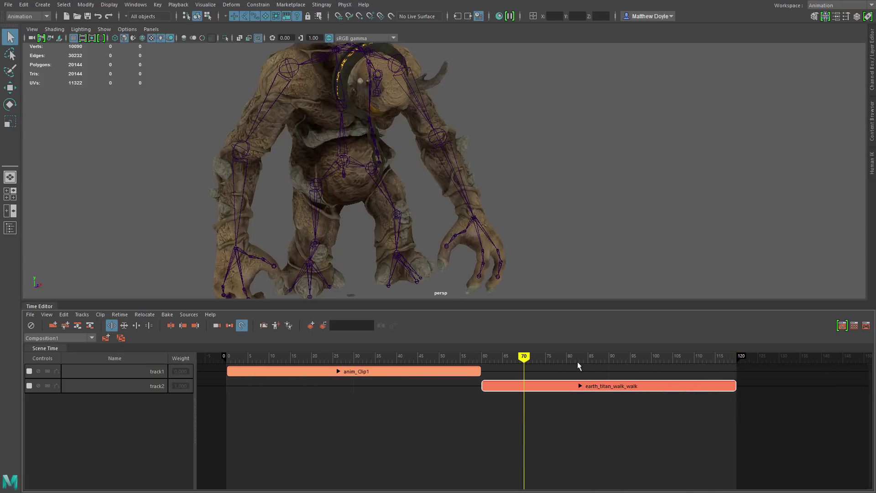
alt+middle_drag(599, 361, 628, 360)
key(a)
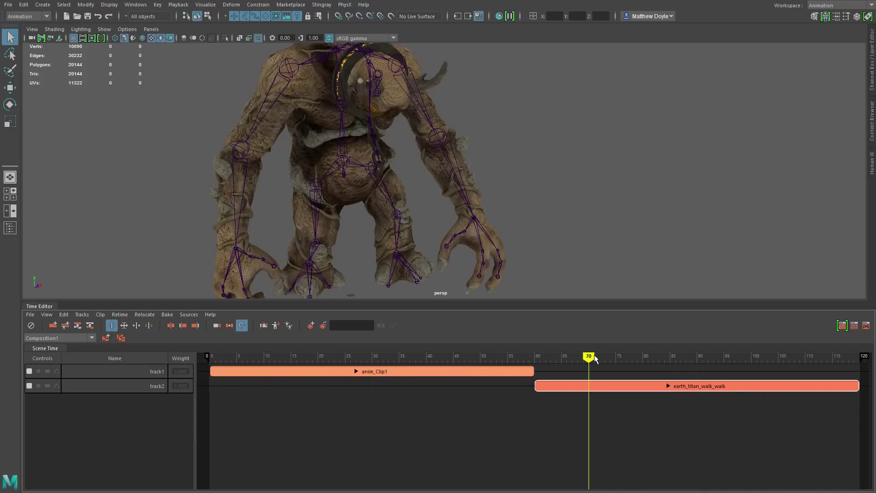
drag(590, 361, 637, 385)
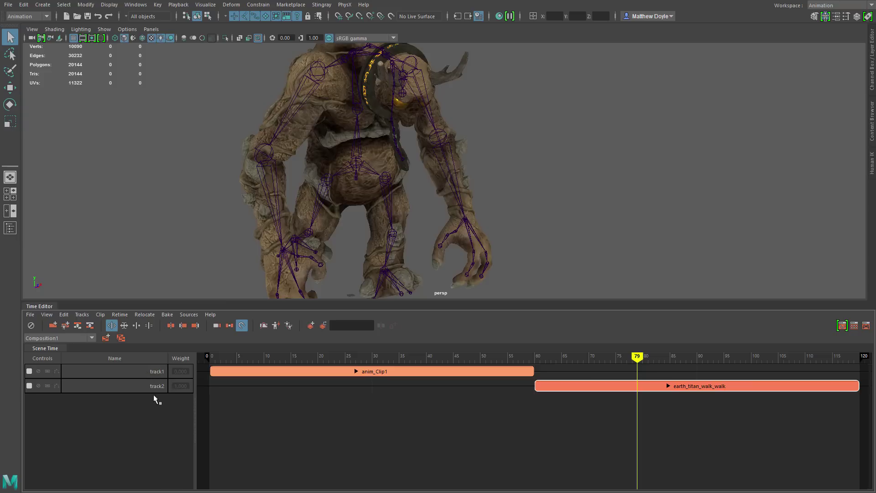
Step: Rename track1 as idle and track2 as walk
double_click(159, 371)
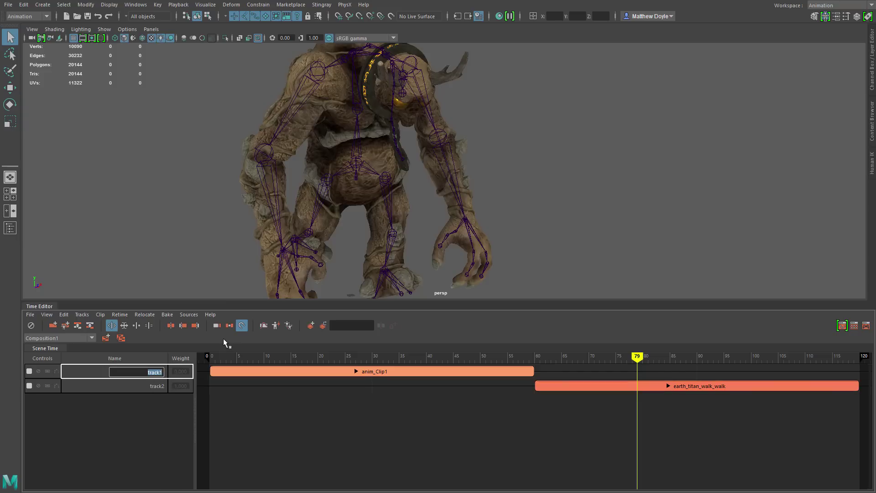
text(idle)
key(Return)
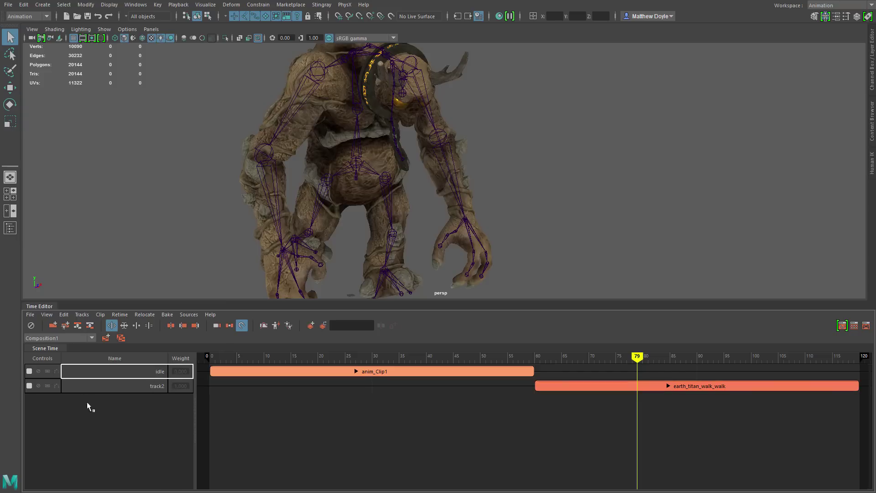
click(160, 386)
double_click(160, 387)
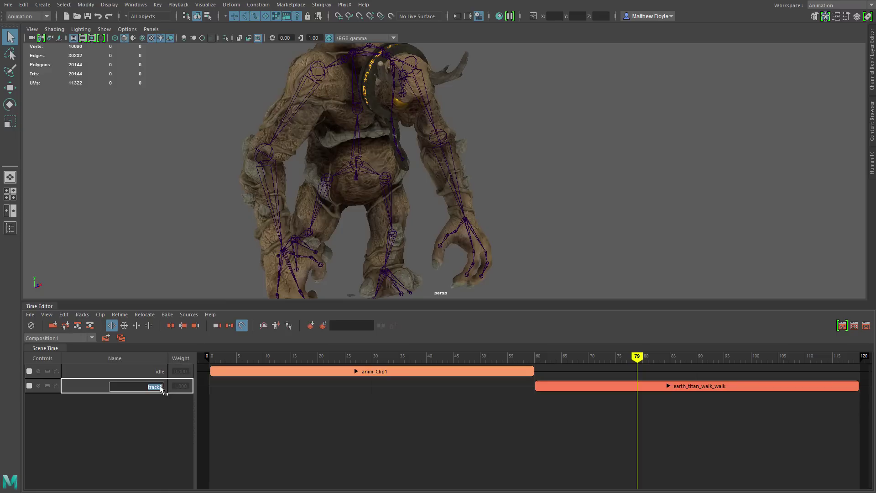
text(walk)
key(Return)
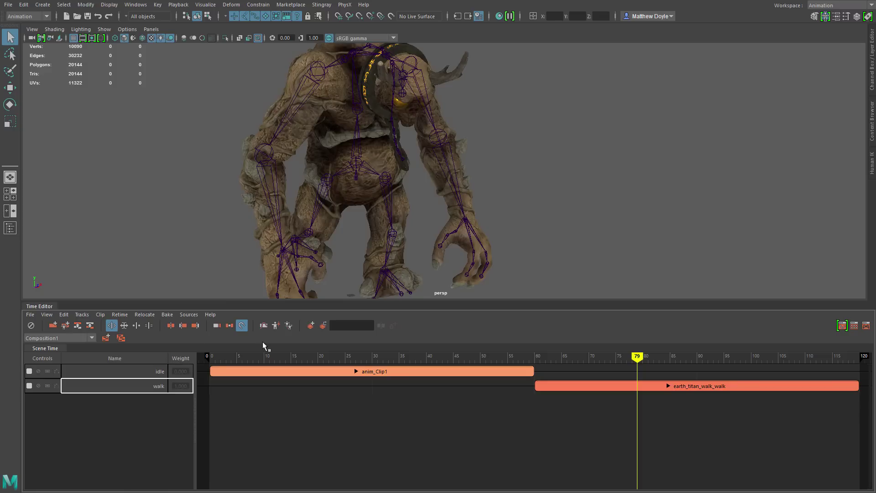
Step: Show the idle track's animation as keys, scrub through it, and return the track to clip display
click(29, 371)
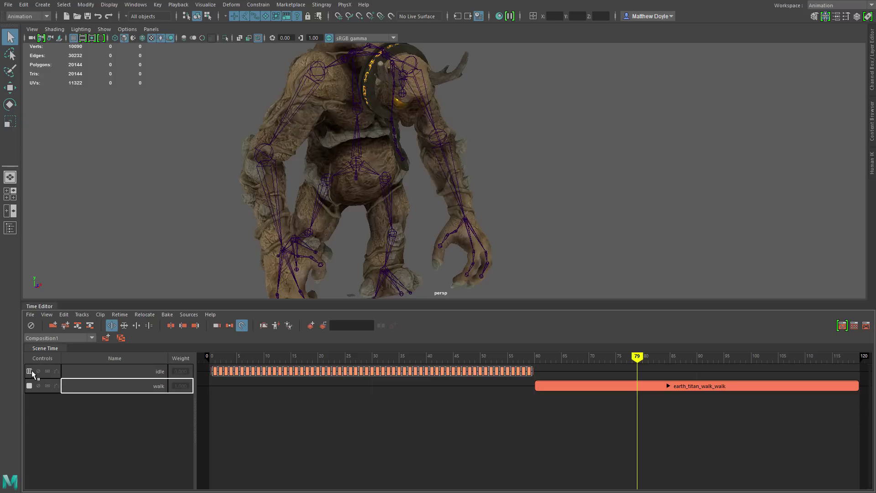
click(396, 357)
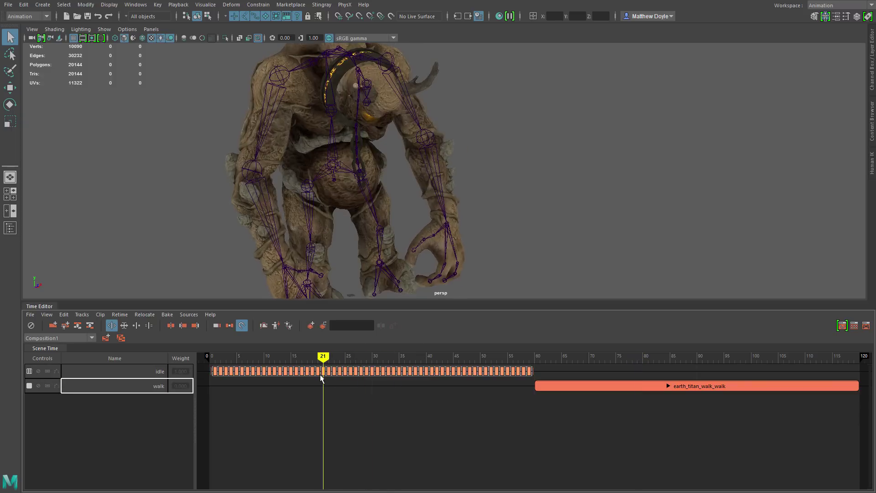
key(alt+v)
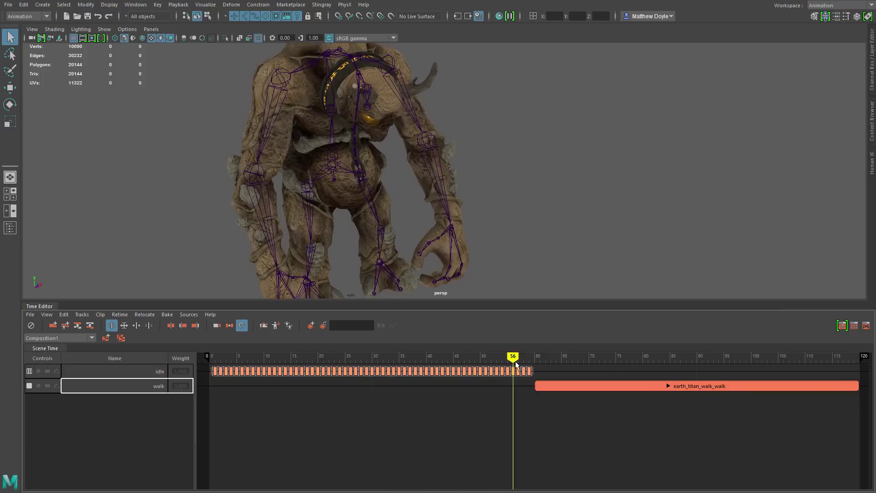
click(28, 371)
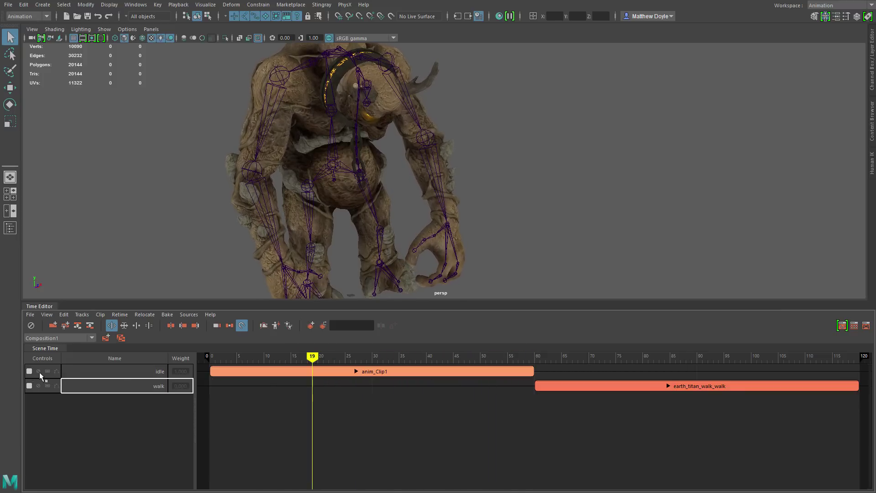
Step: Mute the idle track, scrub from its frames into the walk clip, and unmute the track
click(38, 370)
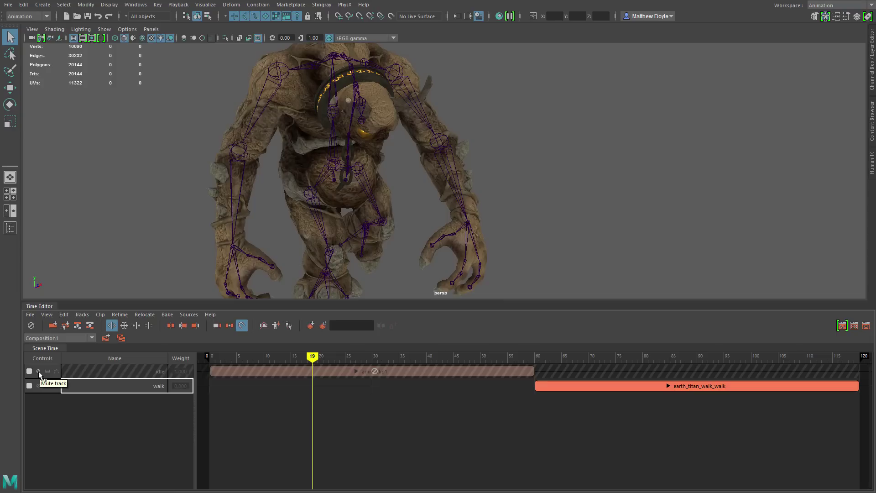
mouse_move(315, 358)
mouse_down()
mouse_move(292, 360)
mouse_move(481, 358)
mouse_move(340, 358)
mouse_up()
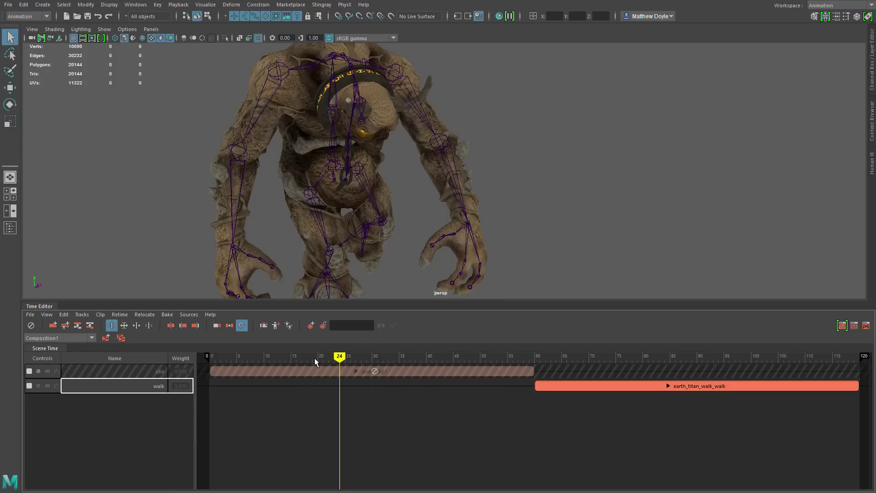
mouse_move(317, 358)
mouse_down()
mouse_move(308, 359)
mouse_move(476, 359)
mouse_up()
mouse_move(378, 363)
mouse_down()
mouse_move(571, 370)
mouse_move(531, 370)
mouse_move(540, 370)
mouse_up()
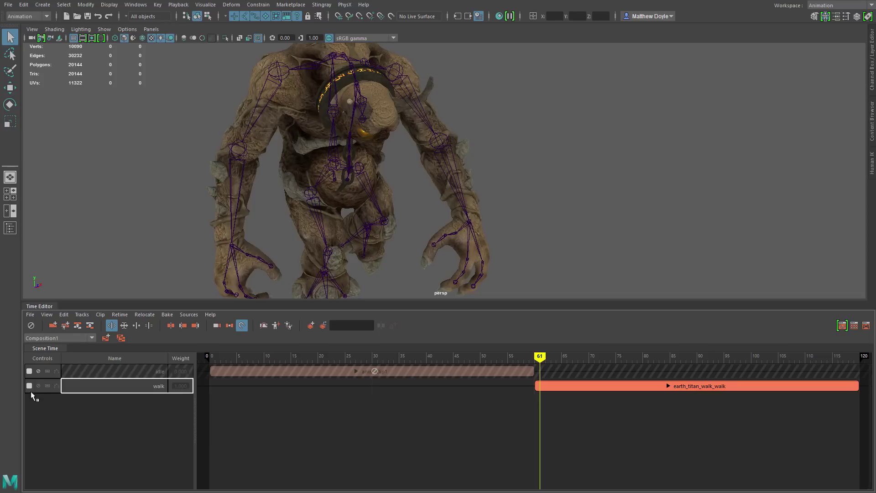
click(40, 371)
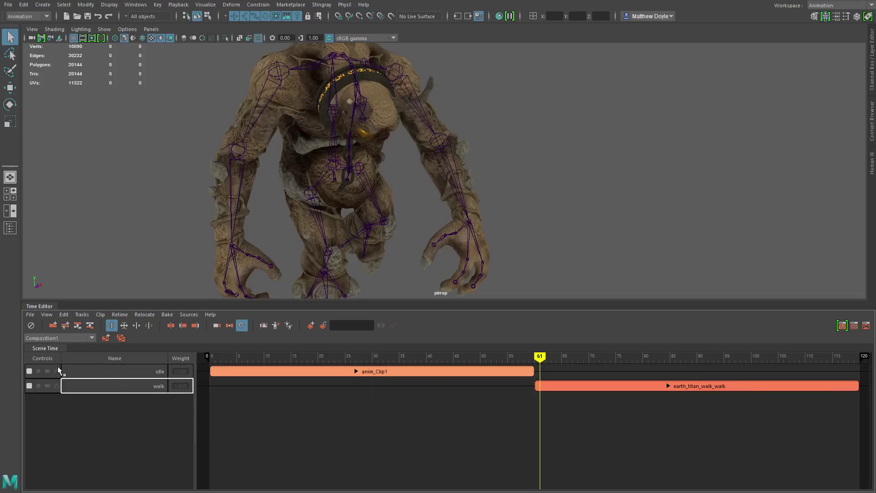
Step: Solo the idle track, scrub across both clips to check the character, and turn solo off
click(47, 372)
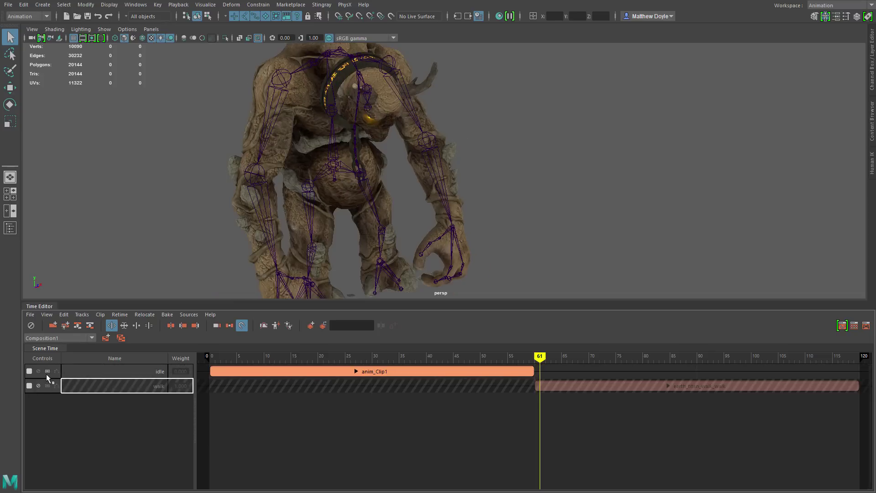
mouse_move(538, 357)
mouse_down()
mouse_move(481, 358)
mouse_move(574, 362)
mouse_move(323, 364)
mouse_move(442, 375)
mouse_up()
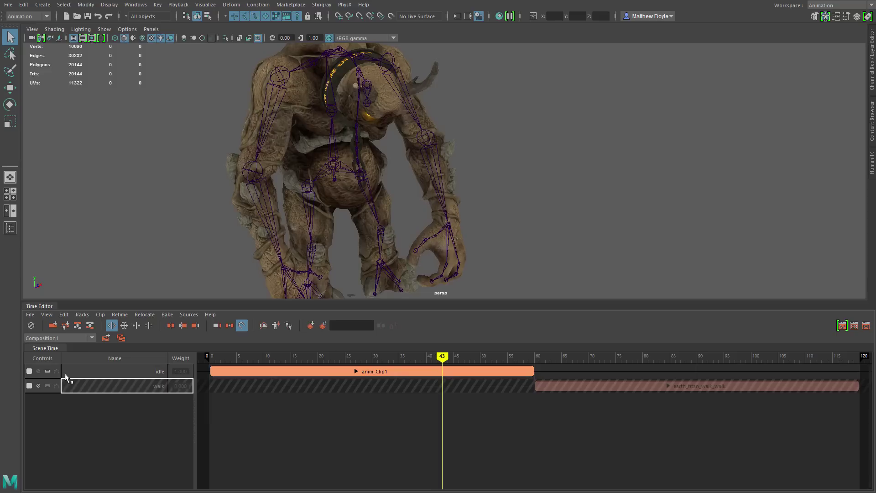
click(46, 371)
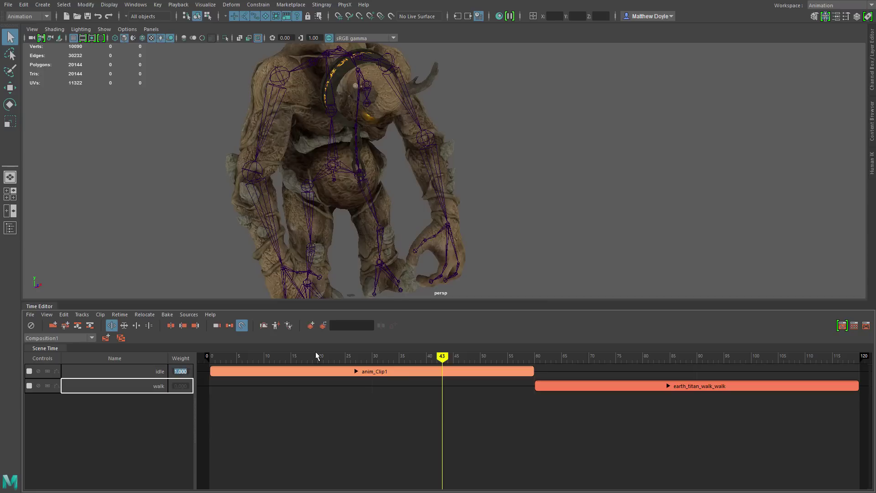
Step: Set the idle track's weight to 0.5 and scrub through anim_Clip1 to check the effect
text(0.5)
key(Return)
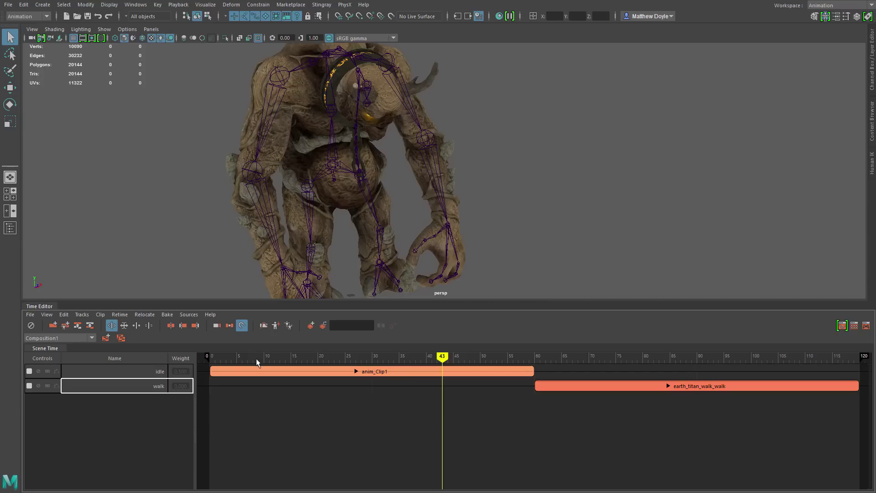
mouse_move(301, 358)
mouse_down()
mouse_move(259, 359)
mouse_move(470, 371)
mouse_move(253, 374)
mouse_up()
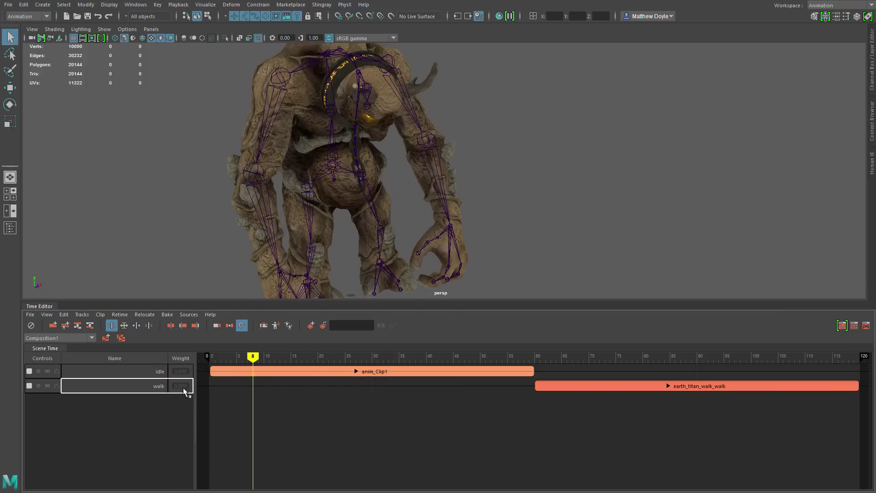
Step: Try overlapping the earth_titan_walk_walk clip with anim_Clip1 from frame 0 and scrub to examine the blend
drag(574, 388, 251, 393)
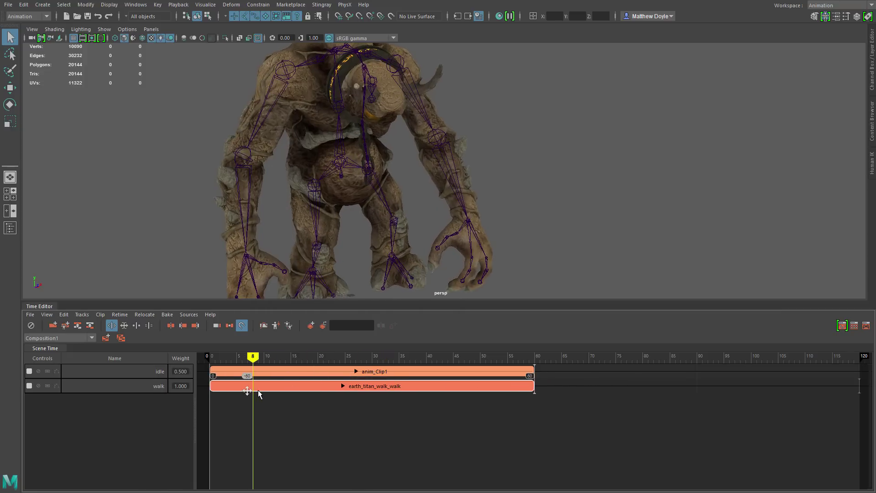
mouse_move(228, 363)
mouse_down()
mouse_move(409, 370)
mouse_move(209, 376)
mouse_move(368, 369)
mouse_move(226, 371)
mouse_move(406, 385)
mouse_move(229, 391)
mouse_move(369, 382)
mouse_move(475, 389)
mouse_move(215, 383)
mouse_up()
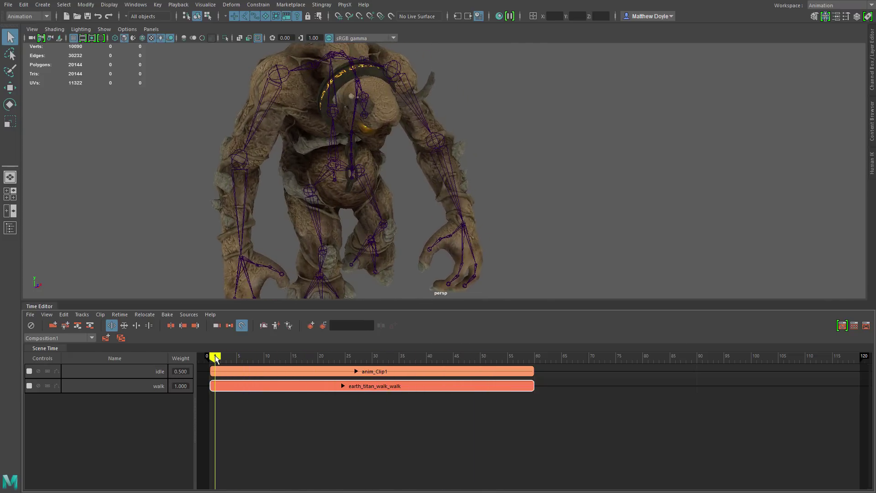
drag(209, 357, 520, 376)
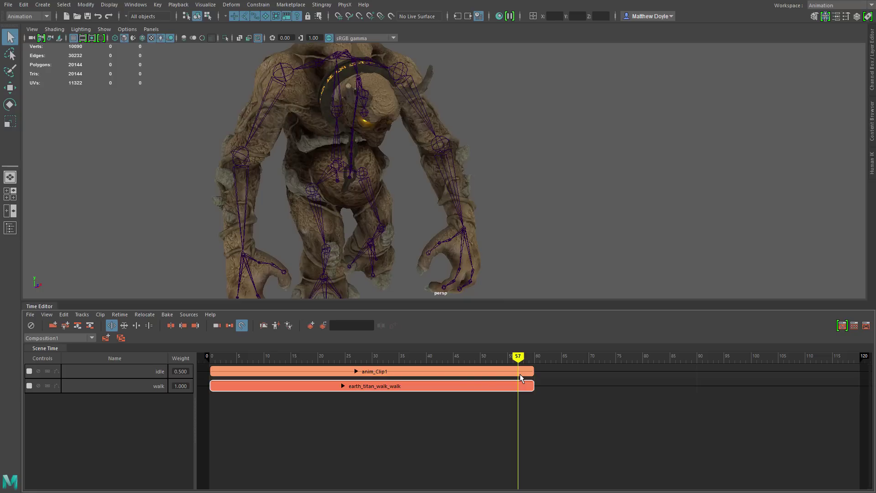
mouse_move(520, 373)
mouse_down()
mouse_move(217, 372)
mouse_move(520, 383)
mouse_move(238, 386)
mouse_move(208, 371)
mouse_move(448, 372)
mouse_move(225, 382)
mouse_move(560, 399)
mouse_up()
click(562, 357)
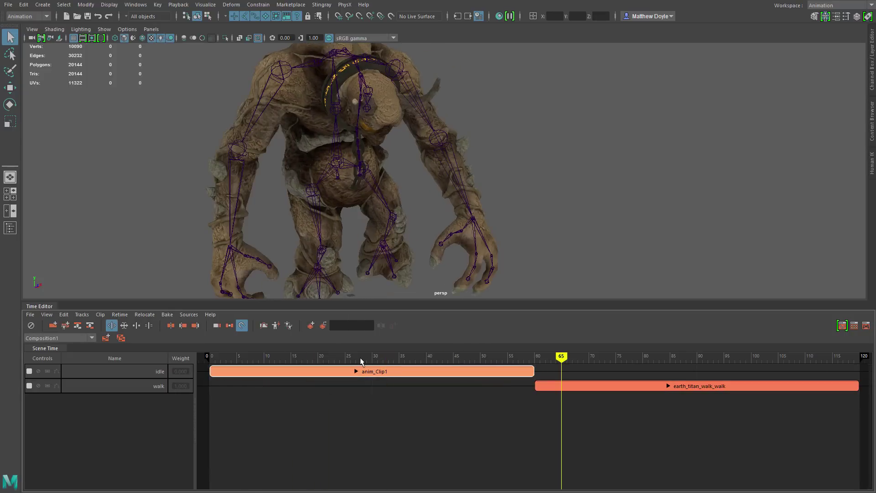
Step: Expand anim_Clip1 and its Pelvis group down to the Pelvis object's individual channels, and examine the scale and translate attributes
mouse_move(360, 361)
mouse_down()
mouse_move(329, 359)
mouse_move(481, 358)
mouse_move(405, 359)
mouse_up()
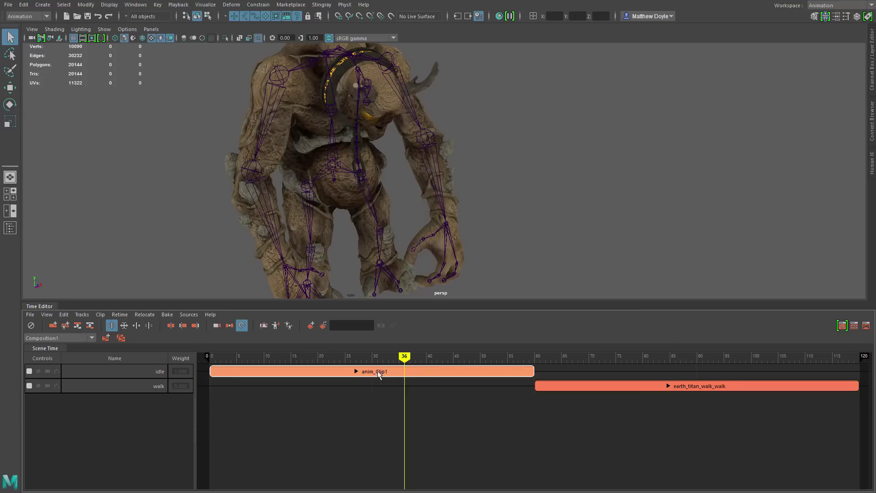
click(356, 372)
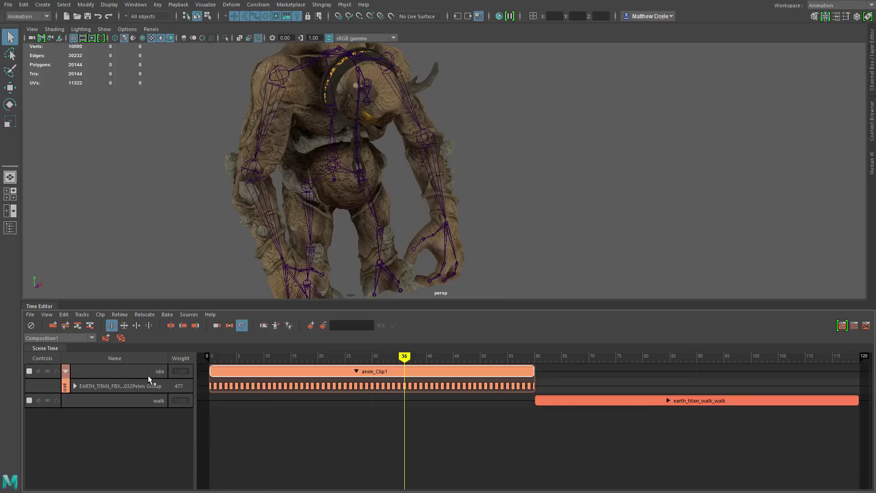
click(75, 387)
click(84, 400)
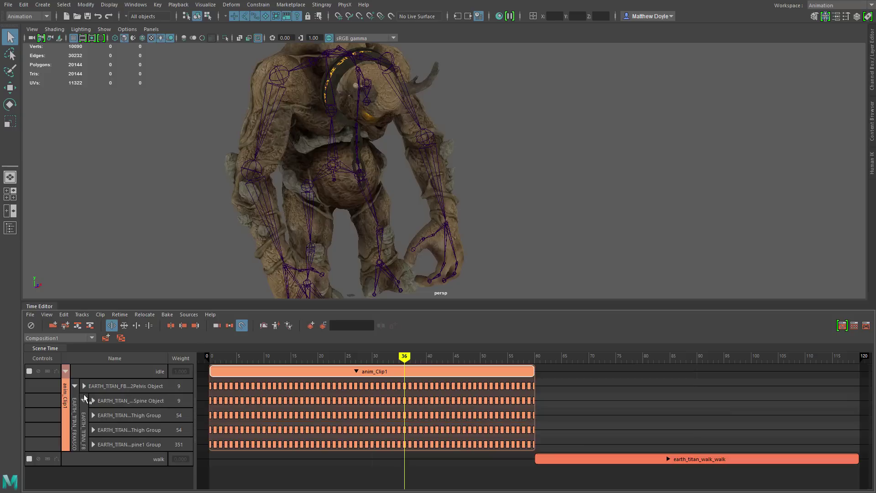
click(84, 387)
scroll(88, 398, down, 2)
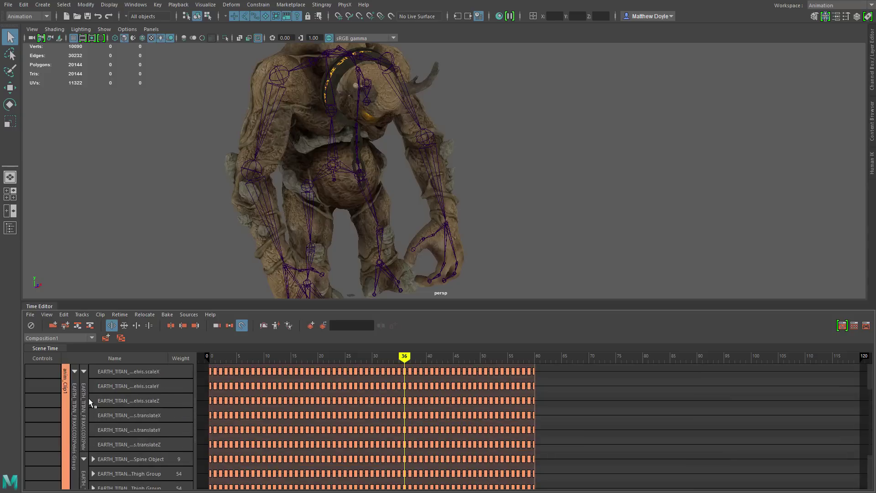
Step: Examine the remaining Pelvis channels and the Spine and Thigh entries, and collapse the Pelvis group and anim_Clip1
scroll(89, 400, down, 1)
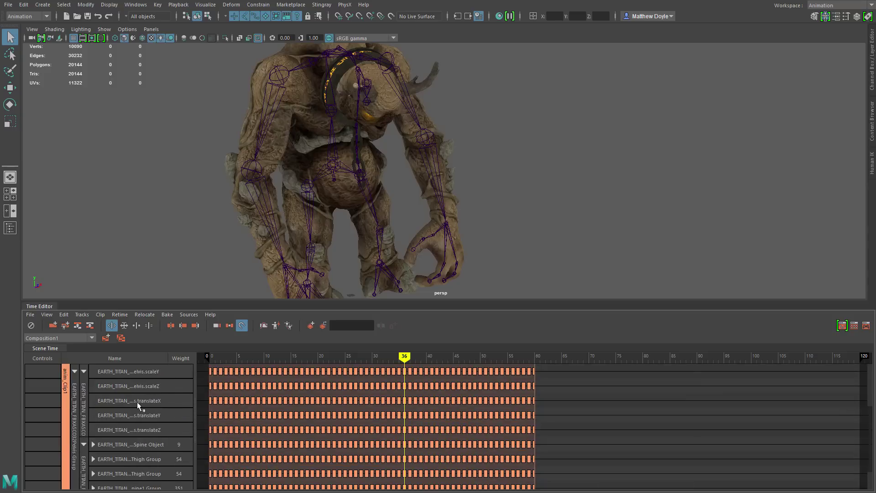
scroll(146, 432, down, 2)
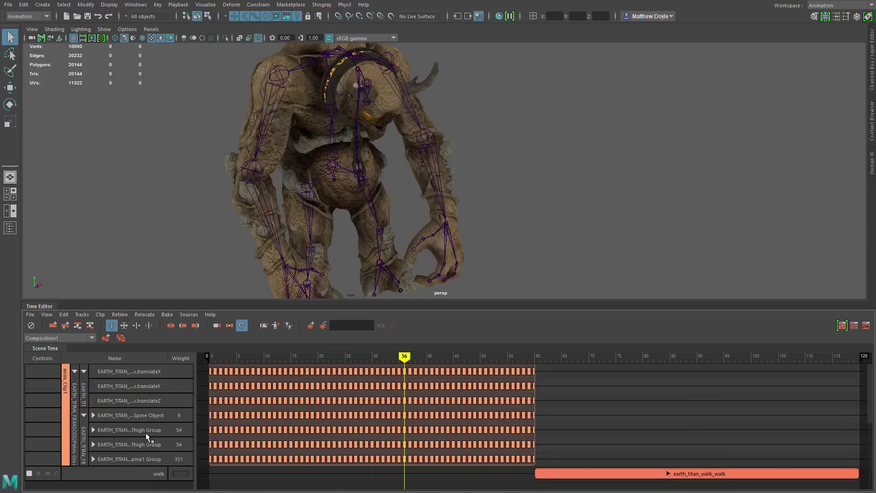
click(351, 360)
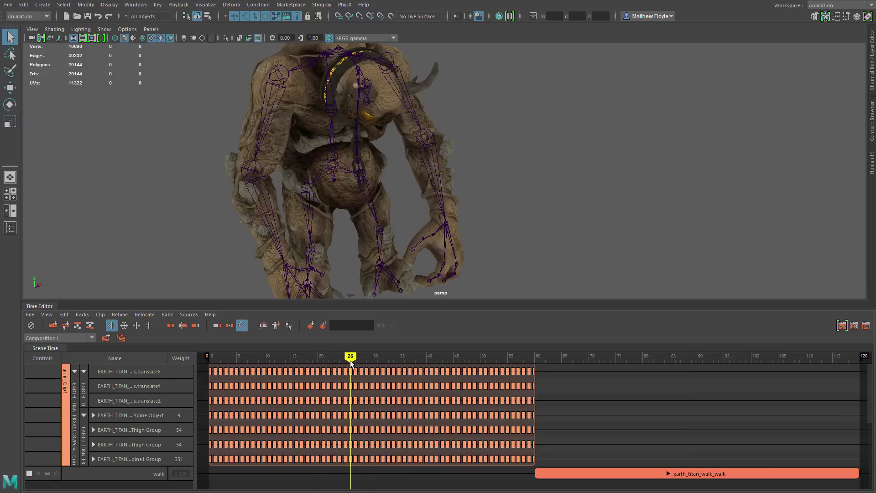
scroll(141, 427, up, 7)
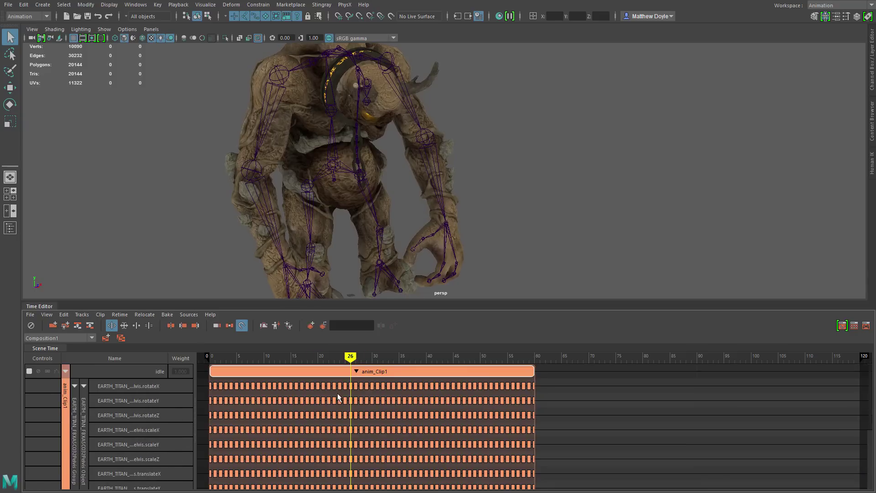
click(75, 386)
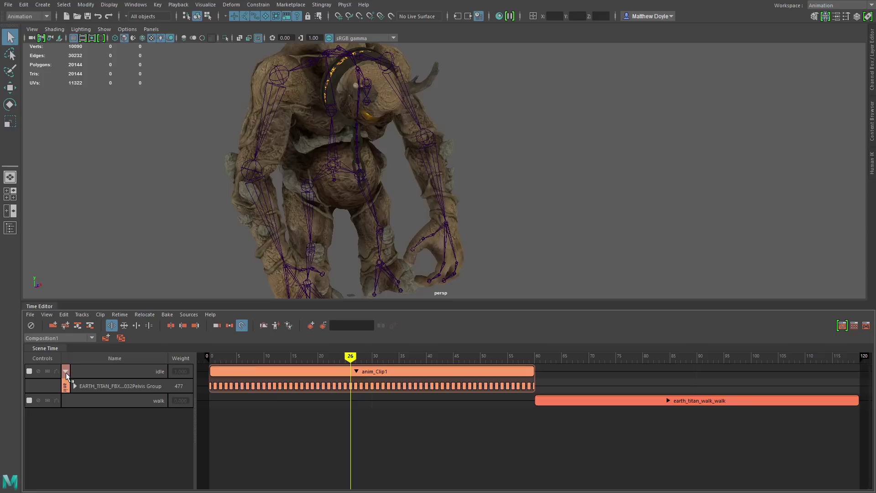
click(65, 371)
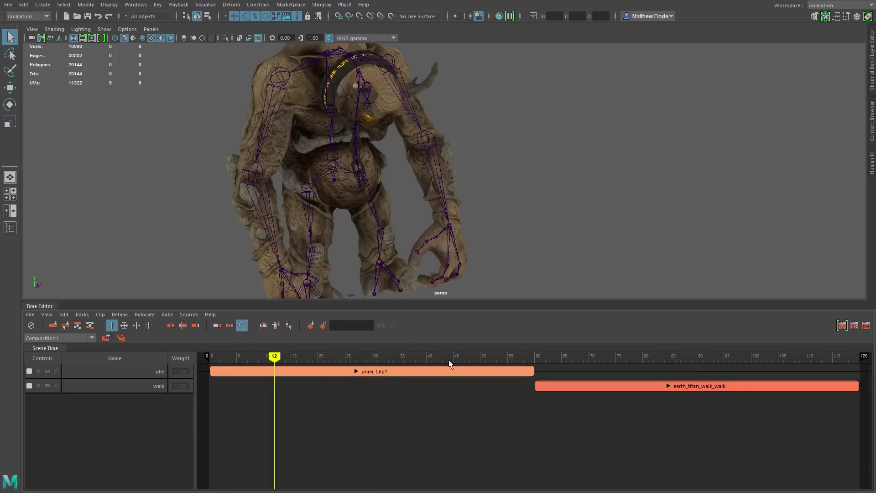
Step: Scrub across the clip boundary and try overlapping earth_titan_walk_walk with anim_Clip1 on the idle track from about frame 52
drag(449, 364, 589, 358)
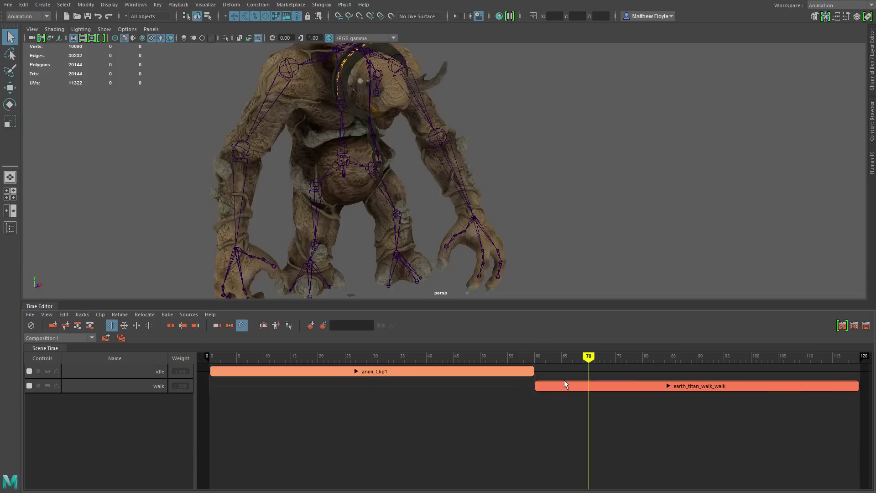
alt+middle_drag(559, 375, 522, 365)
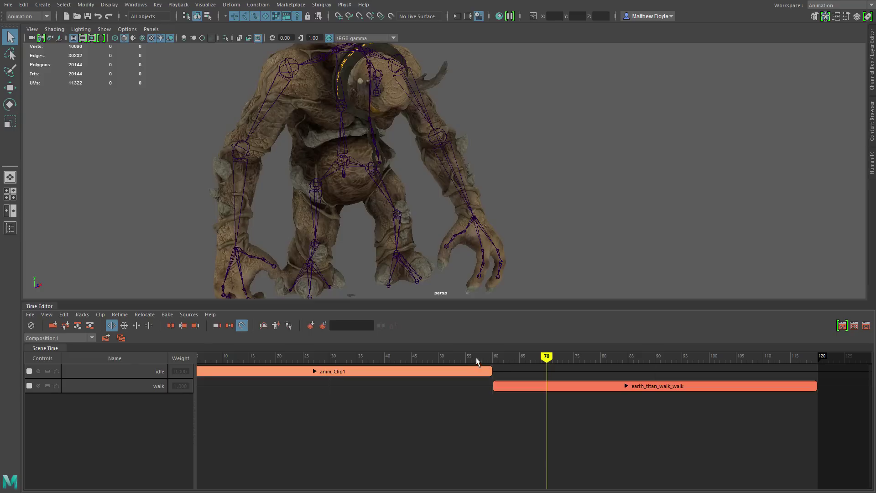
drag(462, 357, 512, 369)
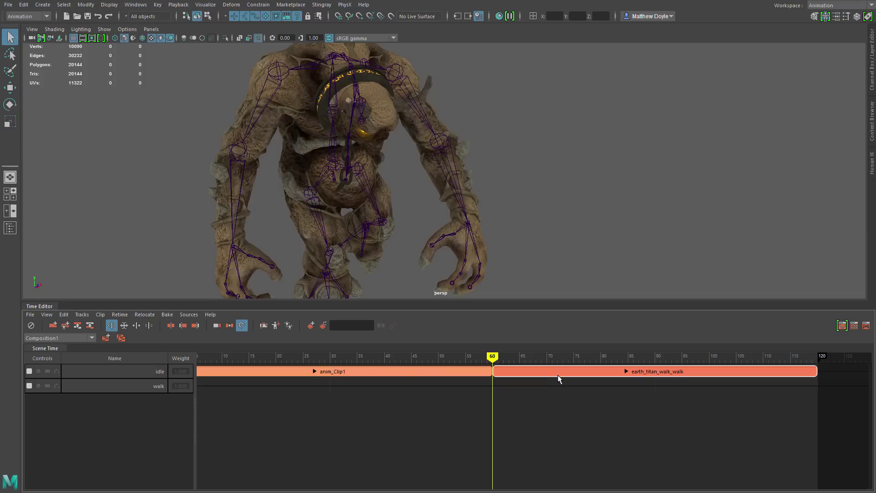
drag(686, 372, 645, 374)
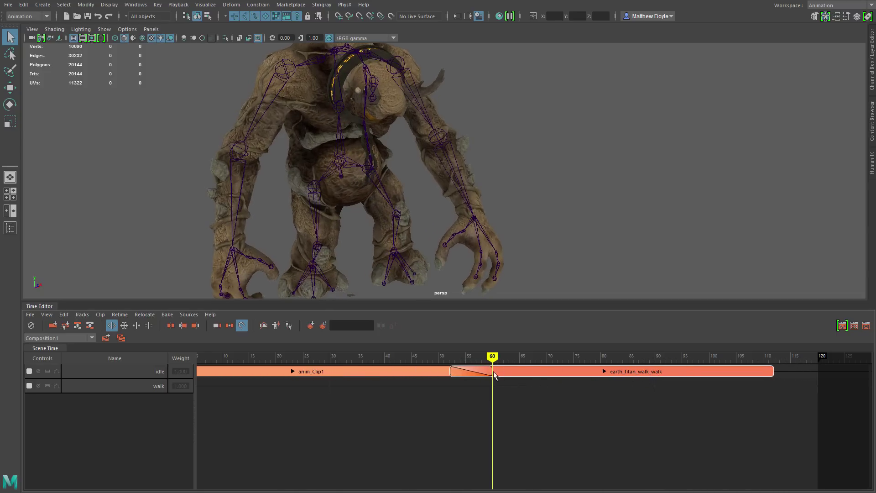
drag(461, 357, 543, 382)
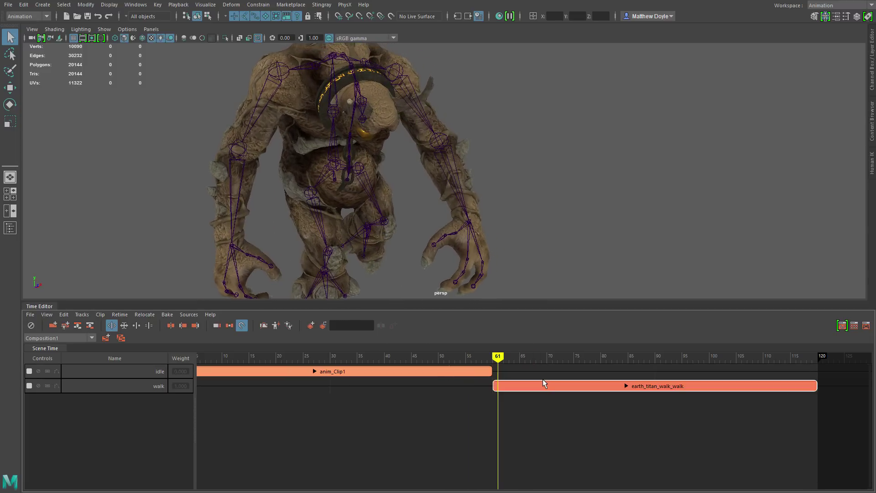
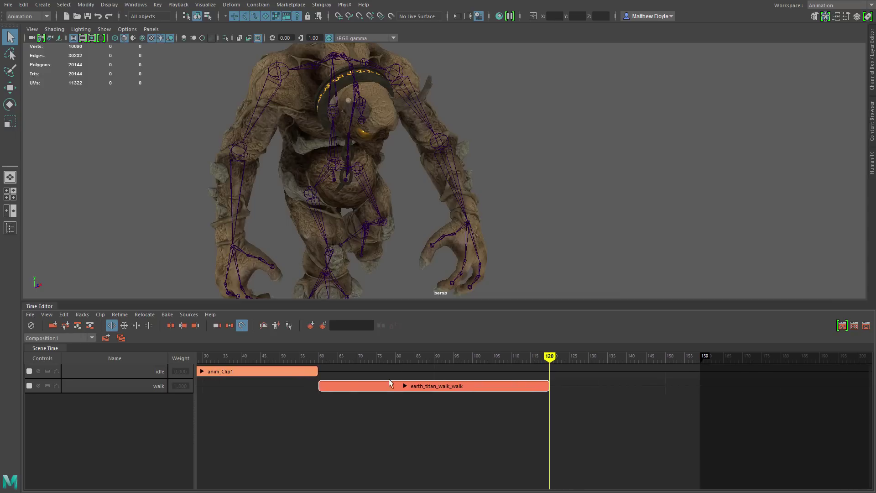
Step: Add three new animation tracks below the walk track
right_click(566, 409)
click(593, 412)
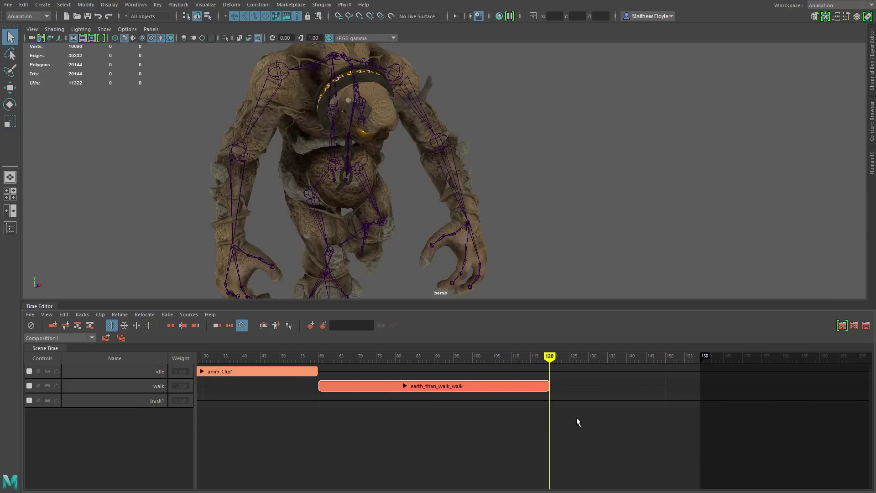
right_click(581, 416)
click(601, 423)
right_click(571, 432)
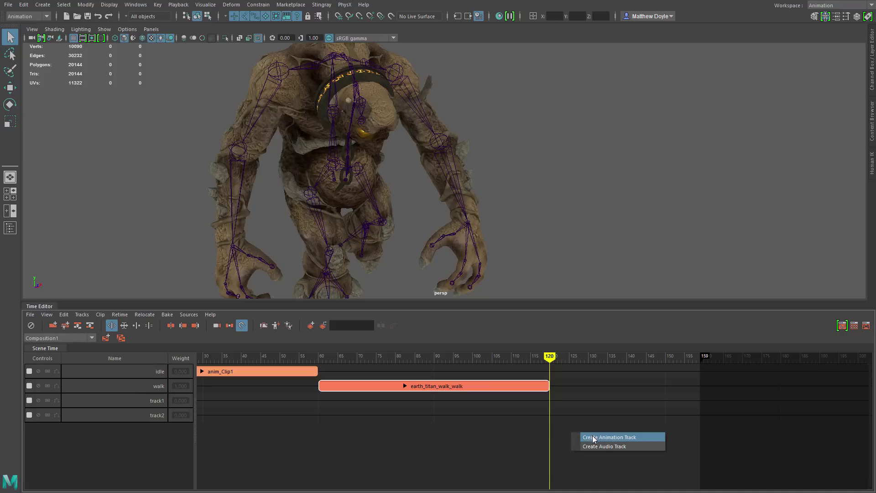
click(592, 437)
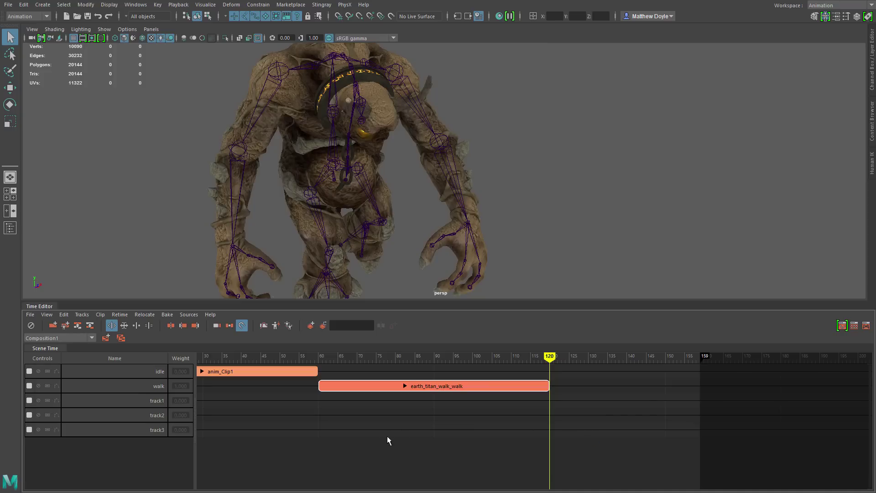
Step: Import the earth_titan deathStanding, left_Foot_StompAttack and left_Hand_Attack animations onto track1, track2 and track3, starting just past frame 120
key(alt+Tab)
key(alt+Tab)
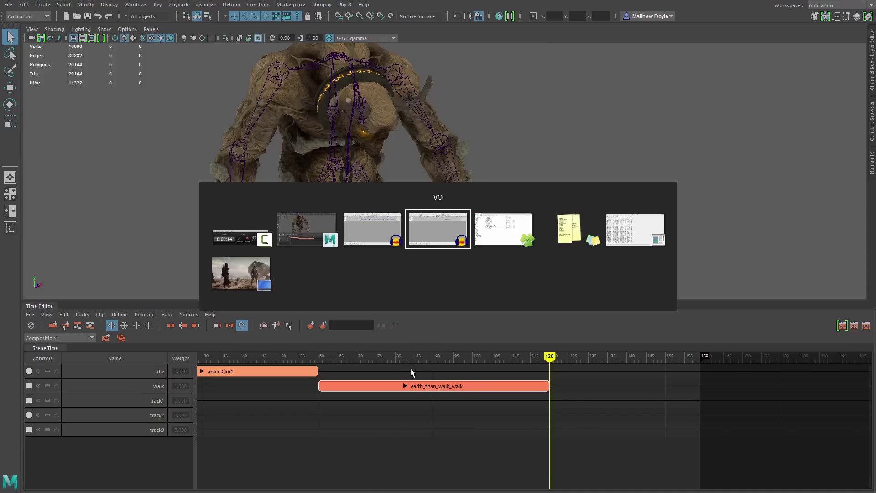
key(alt+Tab)
key(Escape)
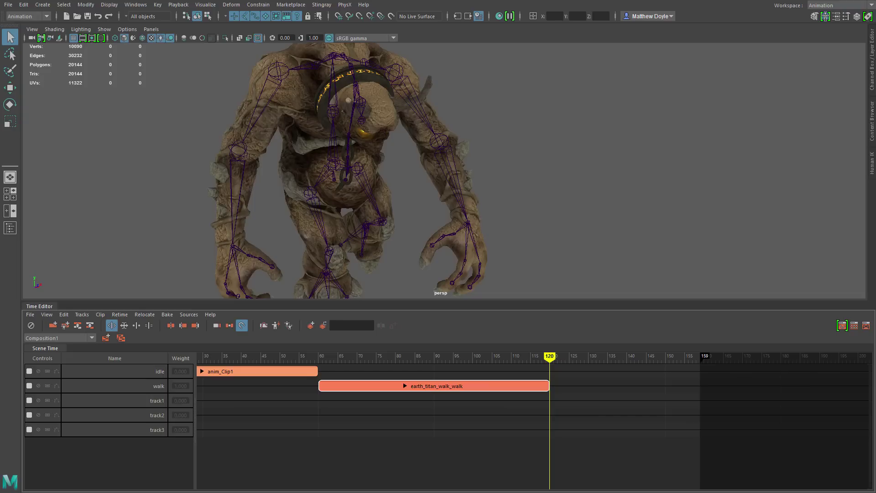
drag(822, 238, 553, 402)
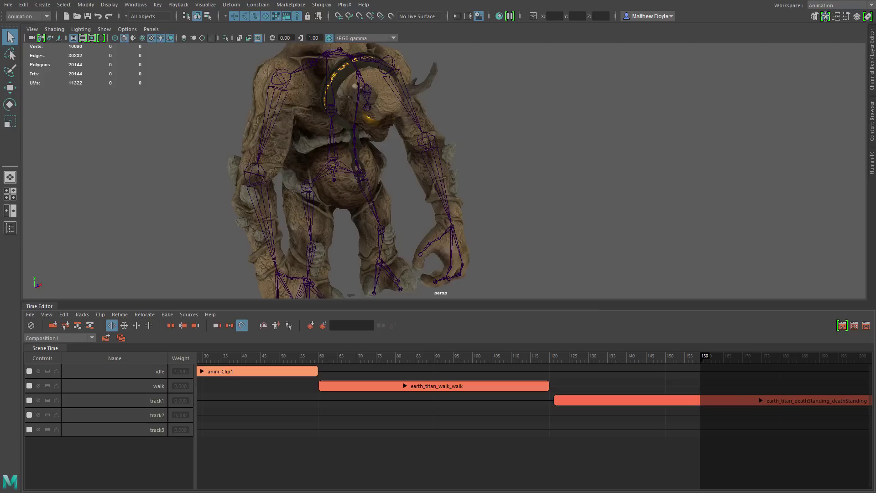
drag(599, 413, 558, 417)
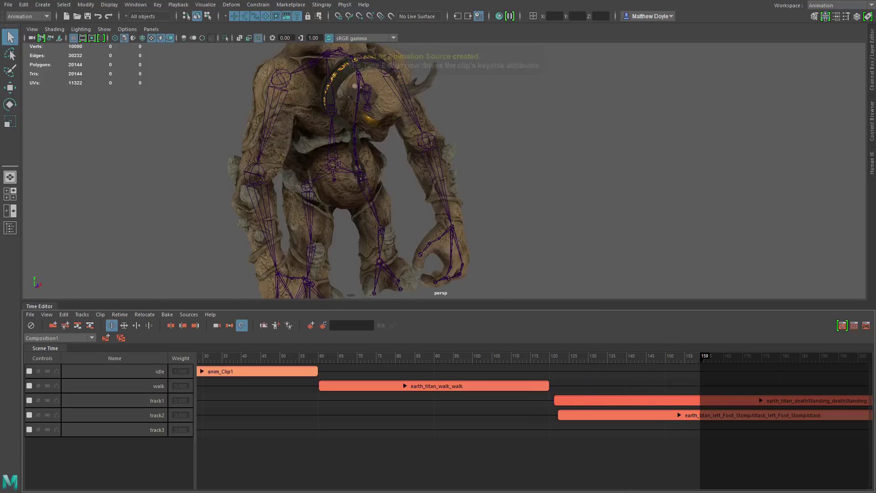
mouse_move(694, 340)
mouse_down()
mouse_move(581, 450)
mouse_move(558, 424)
mouse_up()
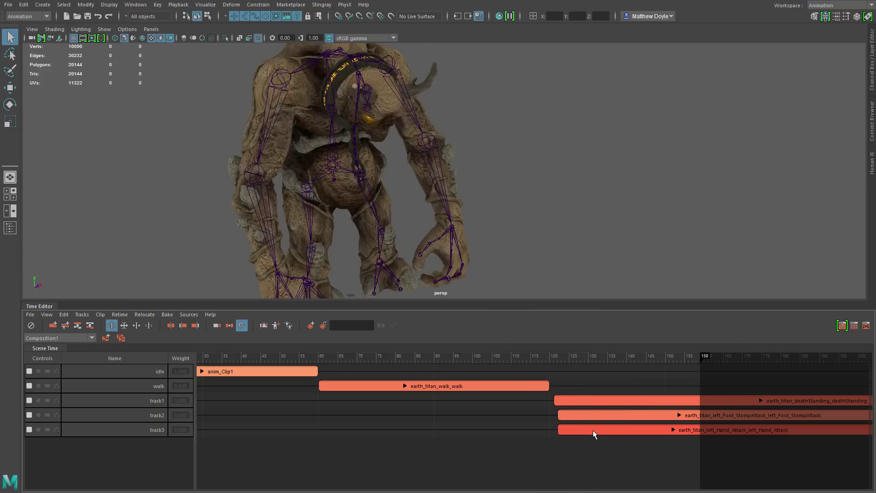
Step: Align the three imported clips with the end of the walk clip at frame 120, and extend the end frame to 464
drag(595, 434, 570, 403)
scroll(569, 401, down, 3)
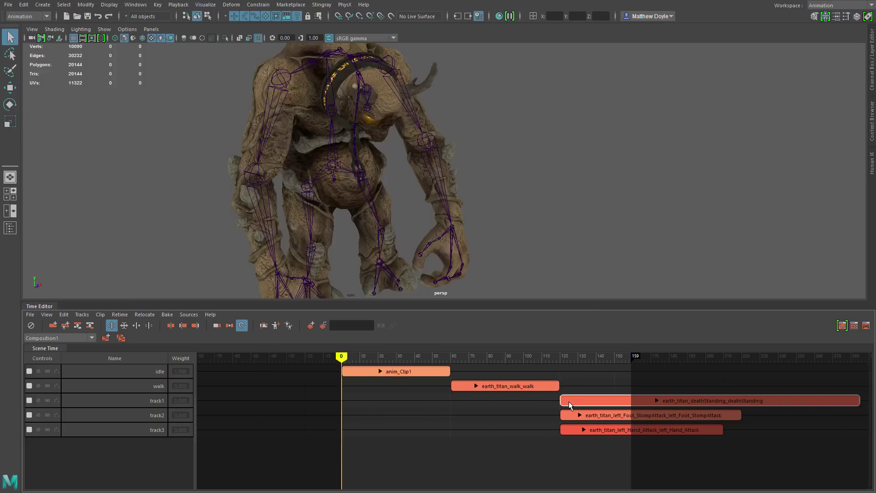
scroll(569, 402, down, 2)
alt+middle_drag(600, 394, 448, 369)
mouse_move(461, 353)
mouse_down()
mouse_move(782, 377)
mouse_move(808, 361)
mouse_up()
Step: Place the left foot stomp clip after the deathStanding clip, the left hand attack clip after that, and extend the end frame to 476
drag(428, 416, 617, 415)
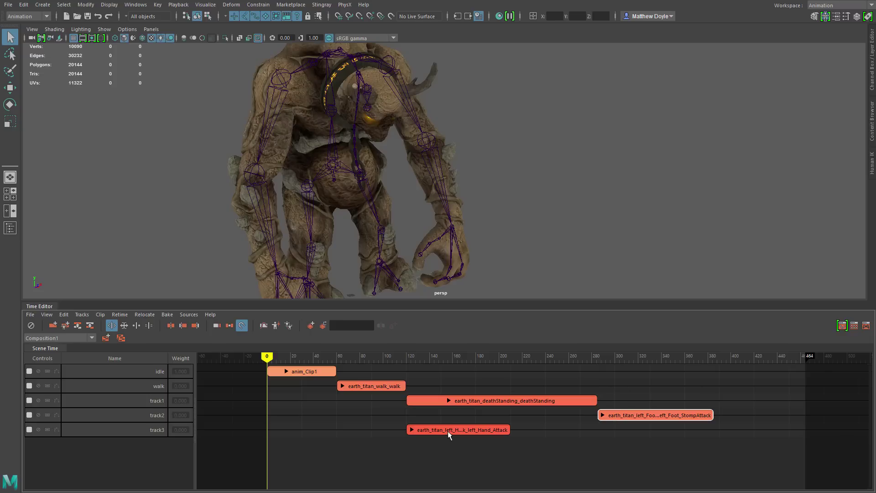
drag(448, 431, 757, 428)
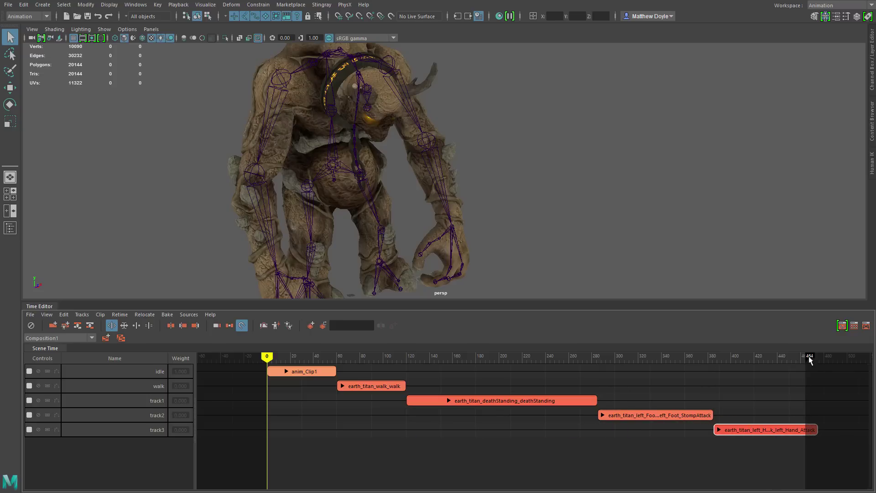
drag(809, 356, 820, 357)
alt+middle_drag(508, 448, 484, 445)
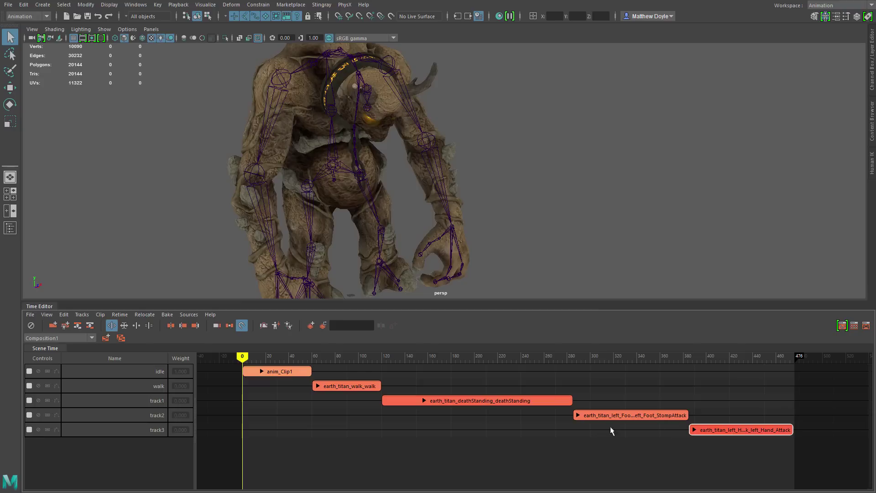
Step: Rename track2 as leftFootStomp and track3 as leftHandAttack
click(135, 414)
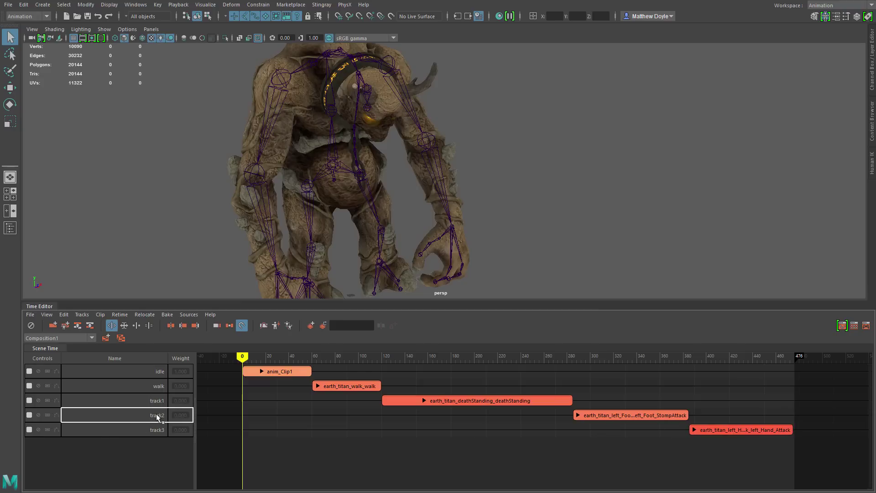
double_click(156, 414)
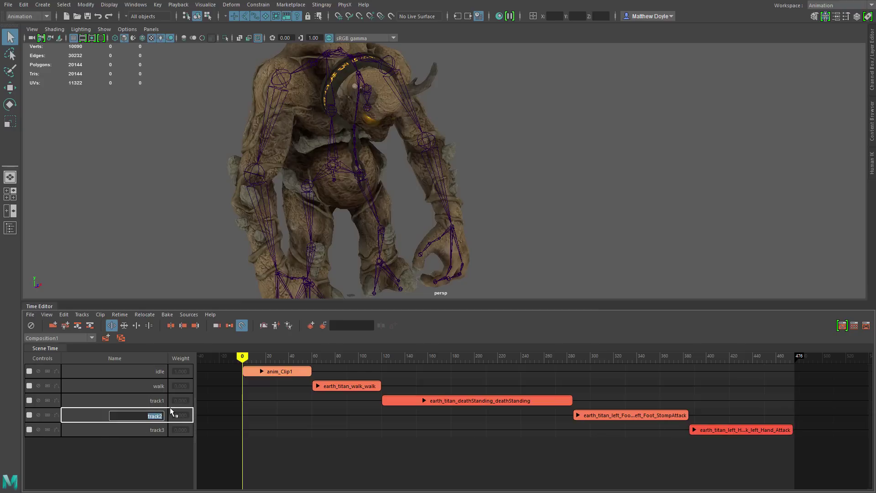
text(leftFootStomp)
key(Return)
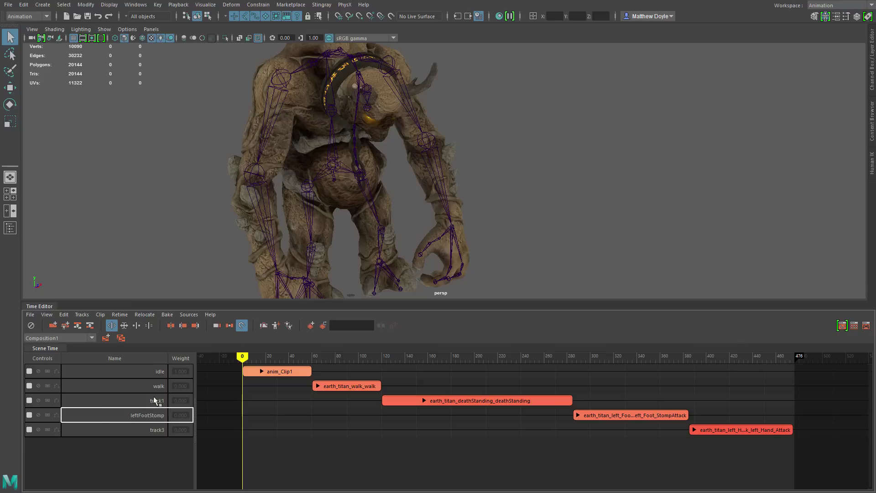
click(155, 429)
double_click(155, 430)
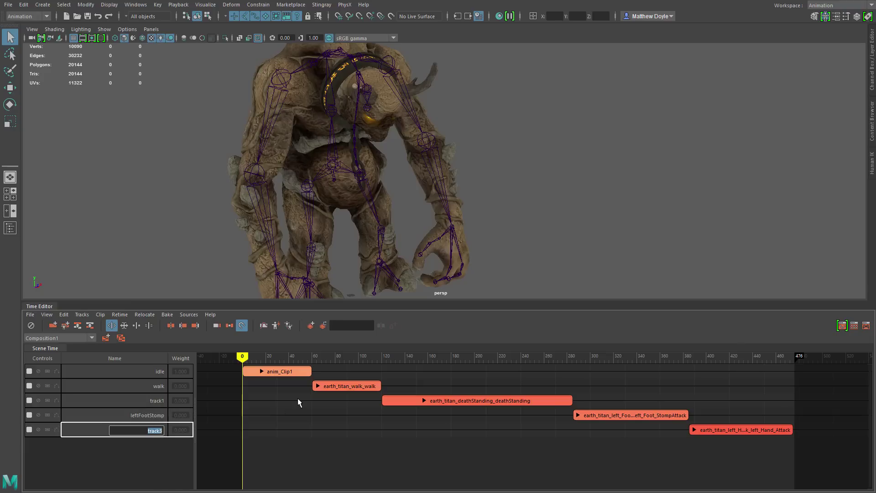
text(leftHandAttack)
key(Return)
Step: Rename track1, which holds the deathStanding clip, as death
double_click(160, 401)
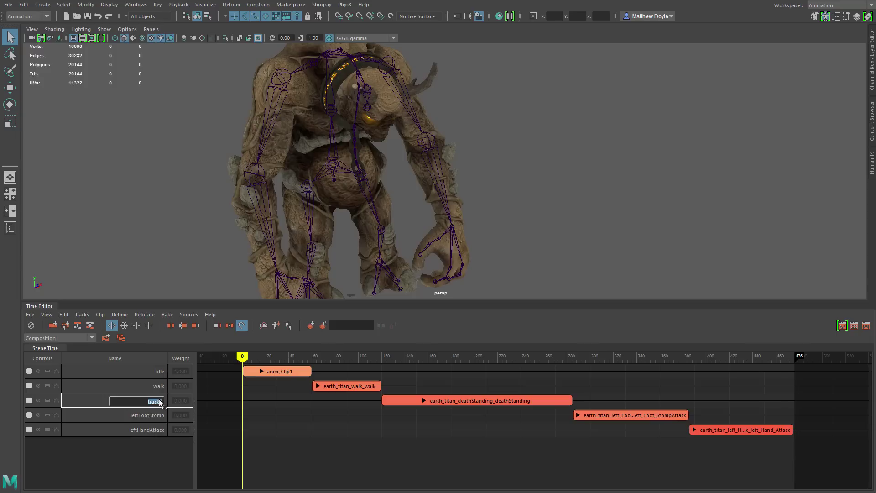
text(death)
key(Return)
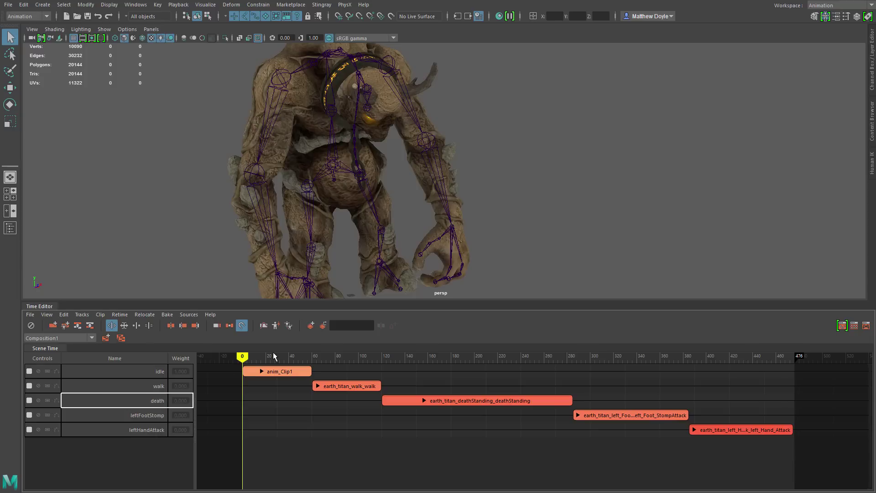
Step: Group the left foot stomp attack and left hand attack clips into a single group clip
click(147, 417)
shift+click(144, 434)
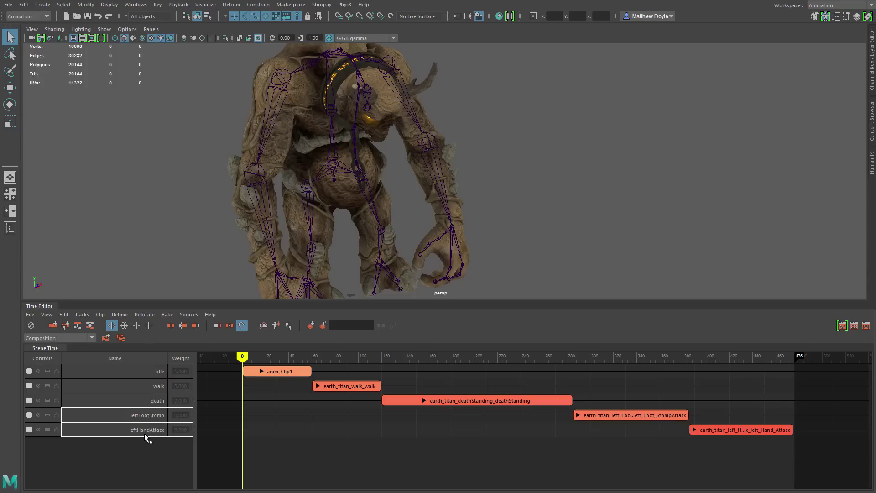
click(658, 416)
shift+click(706, 430)
right_click(706, 430)
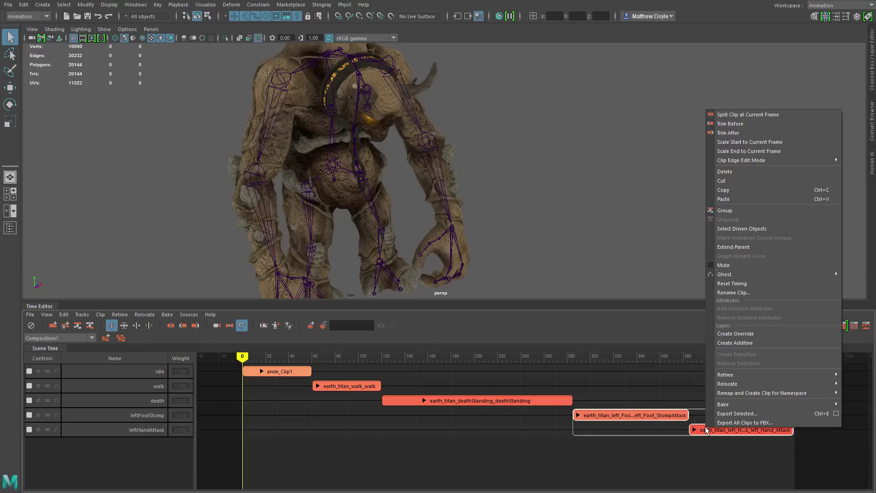
click(726, 211)
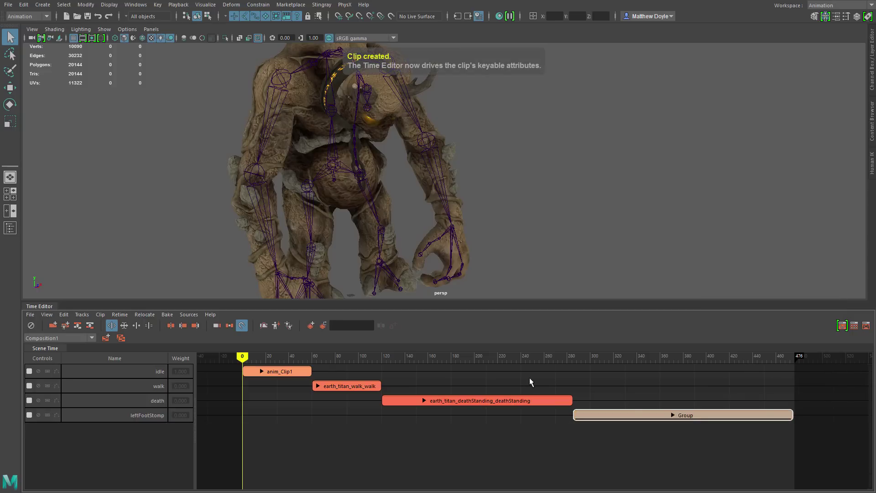
Step: Expand the new group clip to examine the two attack clips and their tracks inside, and collapse it again
click(673, 415)
mouse_move(700, 420)
mouse_down()
mouse_move(712, 423)
mouse_move(666, 422)
mouse_move(713, 423)
mouse_up()
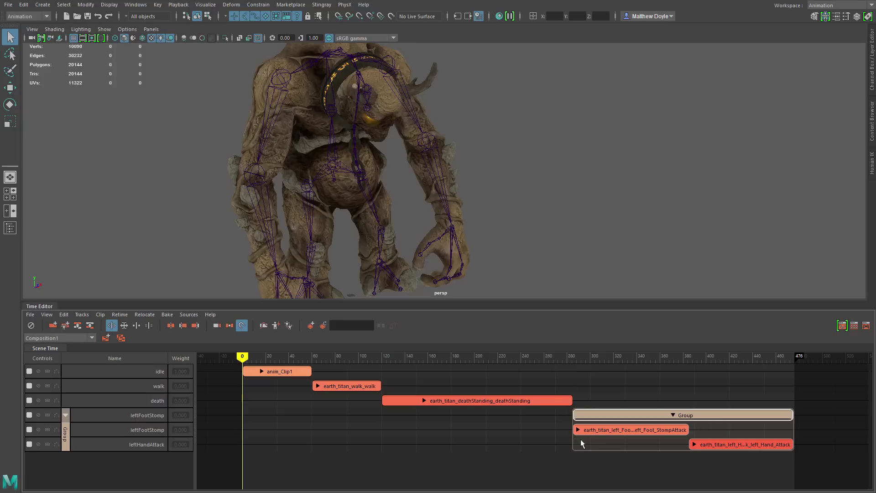
click(671, 411)
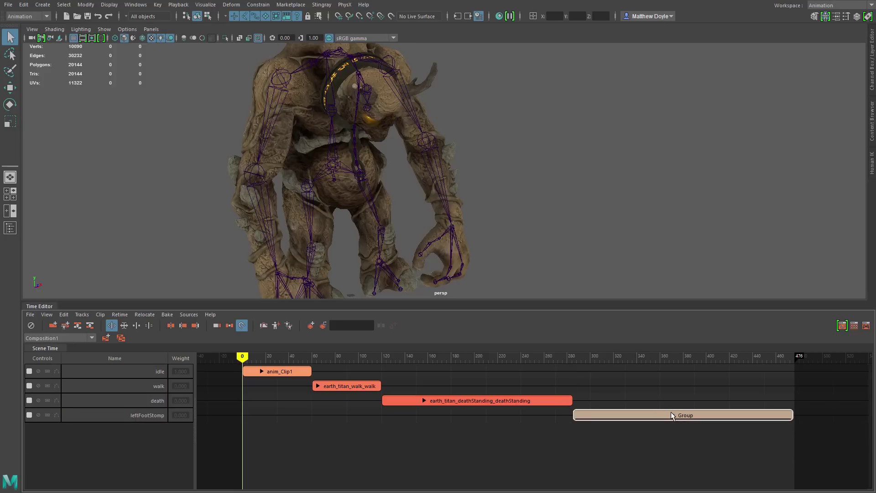
right_click(697, 415)
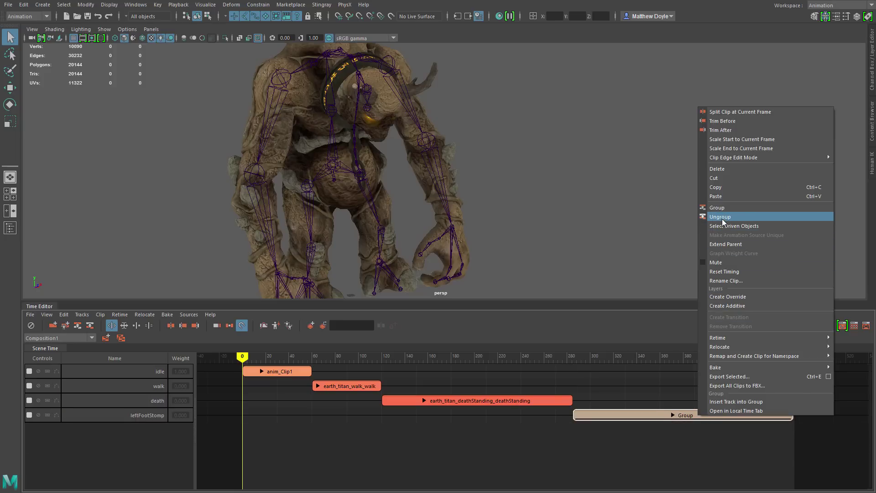
click(609, 326)
Step: Split the deathStanding clip on the death track at frame 160
scroll(499, 427, up, 5)
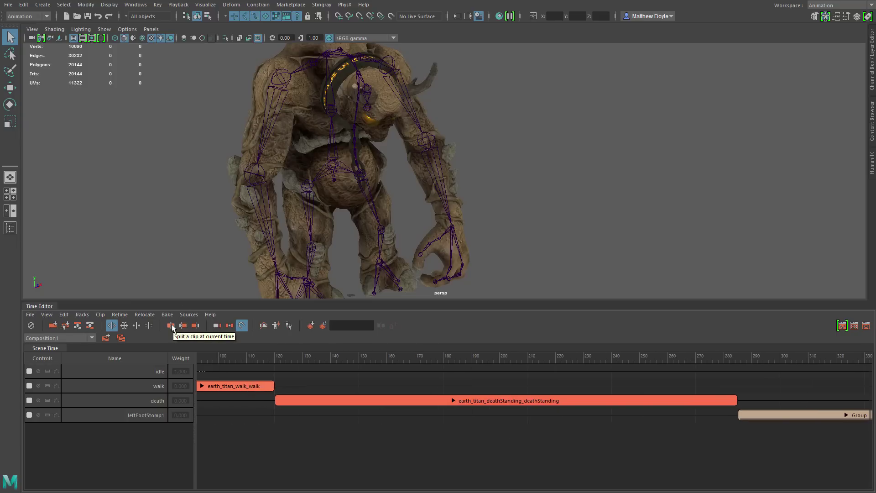
drag(384, 359, 387, 361)
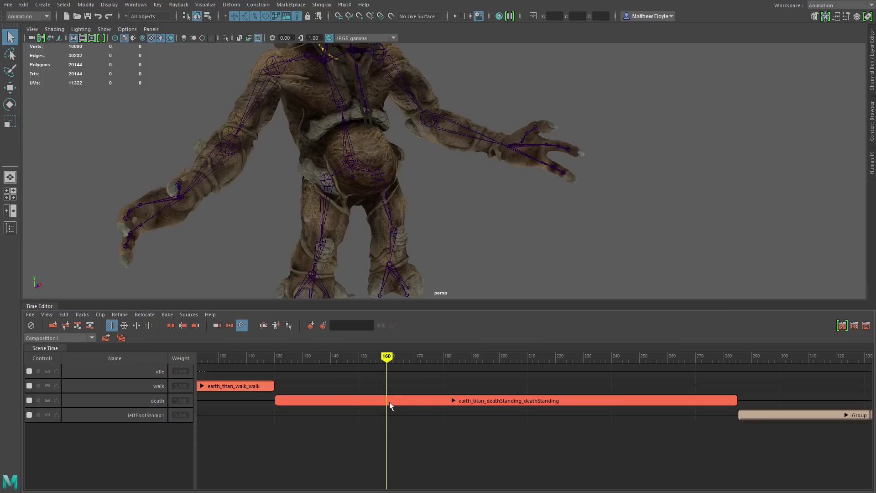
click(361, 401)
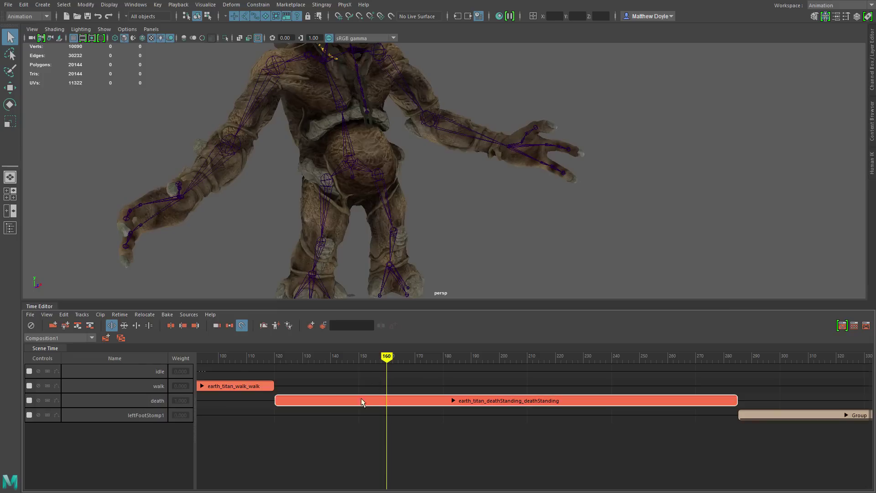
click(170, 326)
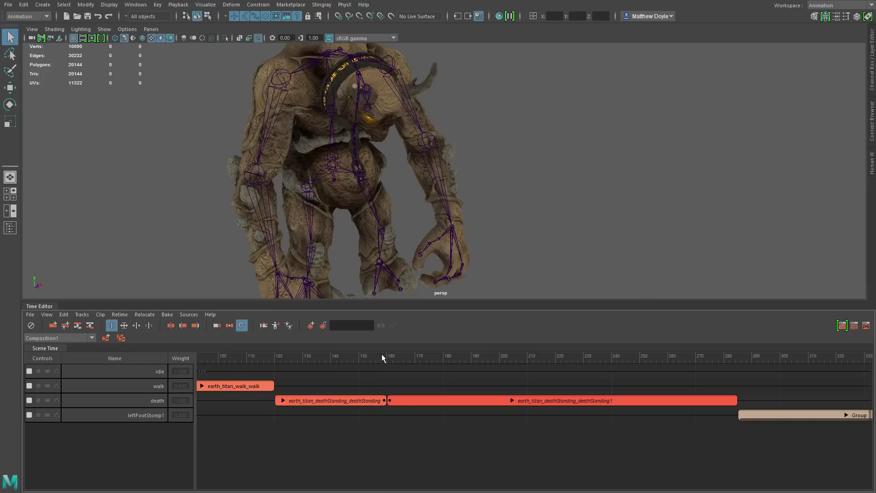
Step: Slide the second part of the split deathStanding clip along its track and undo both the move and the split
mouse_move(382, 359)
mouse_down()
mouse_move(359, 359)
mouse_move(383, 359)
mouse_up()
drag(425, 403, 516, 404)
key(alt+v)
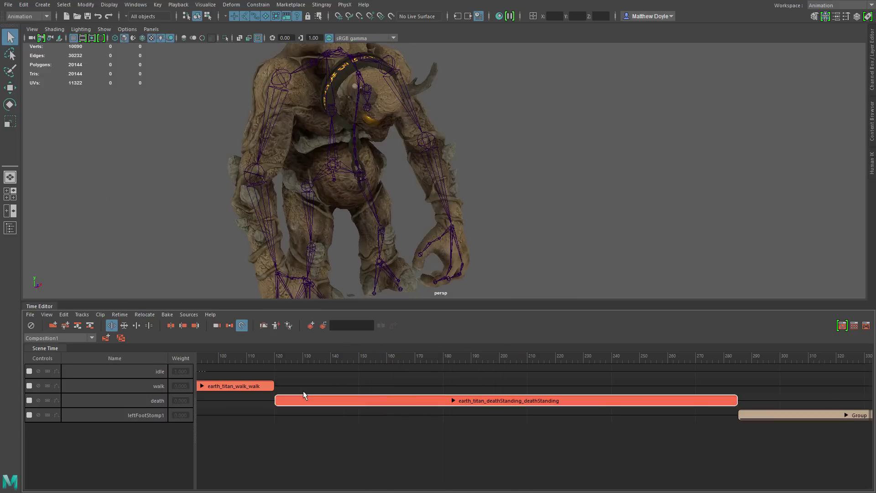
Step: Trim the deathStanding clip before frame 140 and after frame 259
drag(338, 359, 331, 356)
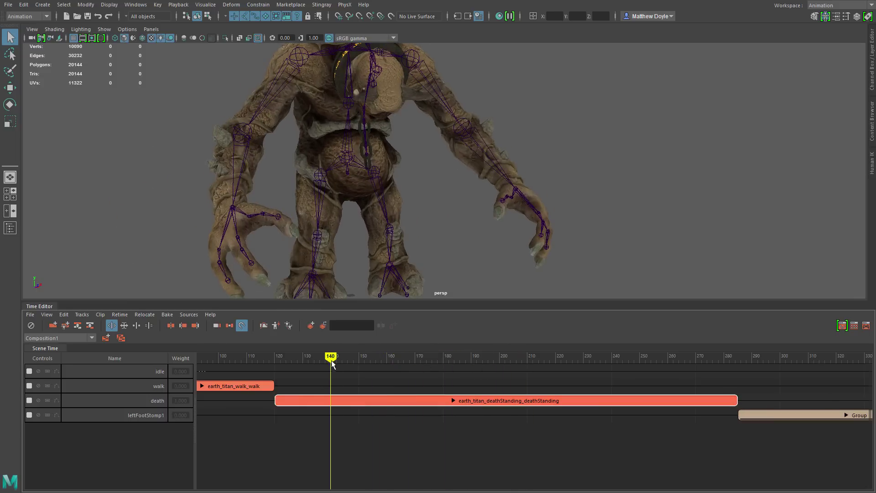
click(184, 325)
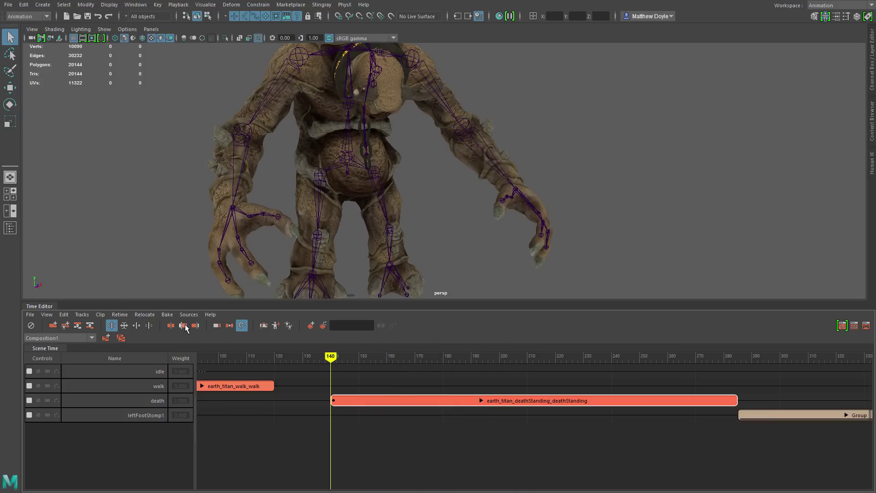
click(665, 359)
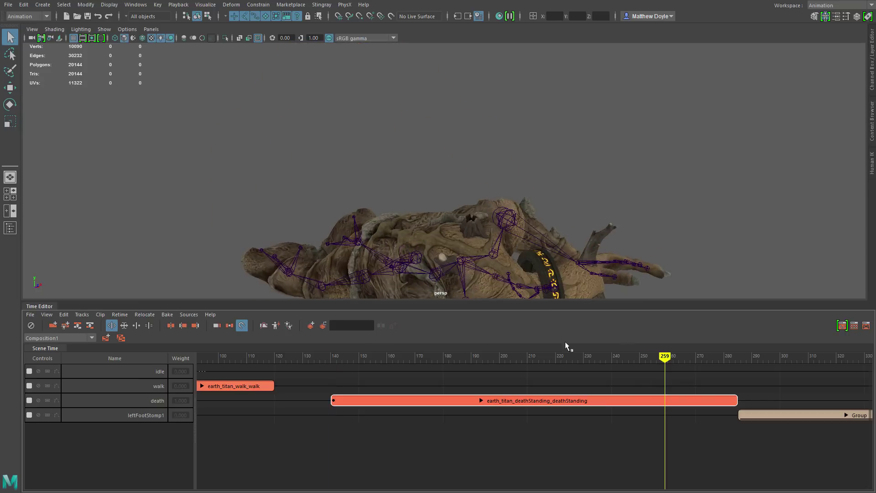
click(199, 325)
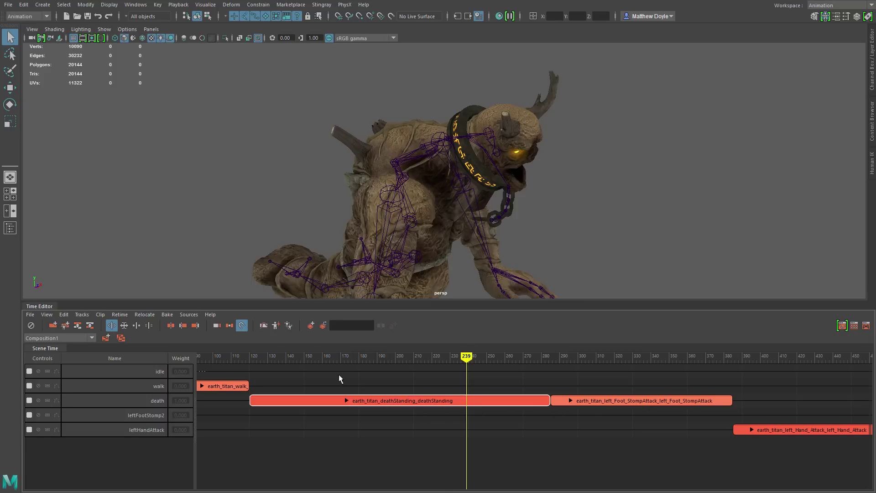
Step: Trim the deathStanding clip after frame 239, undo it, and repeat the trim with the following attack clips shifting along to close the gap
click(196, 327)
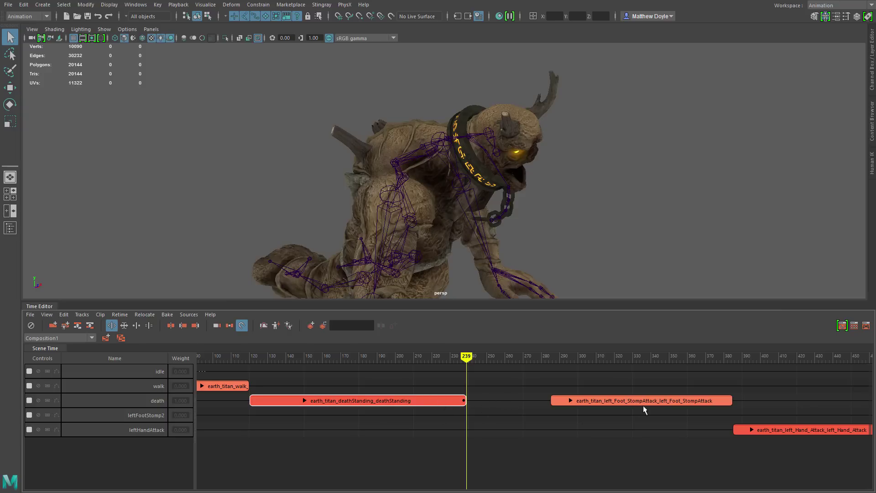
key(ctrl+z)
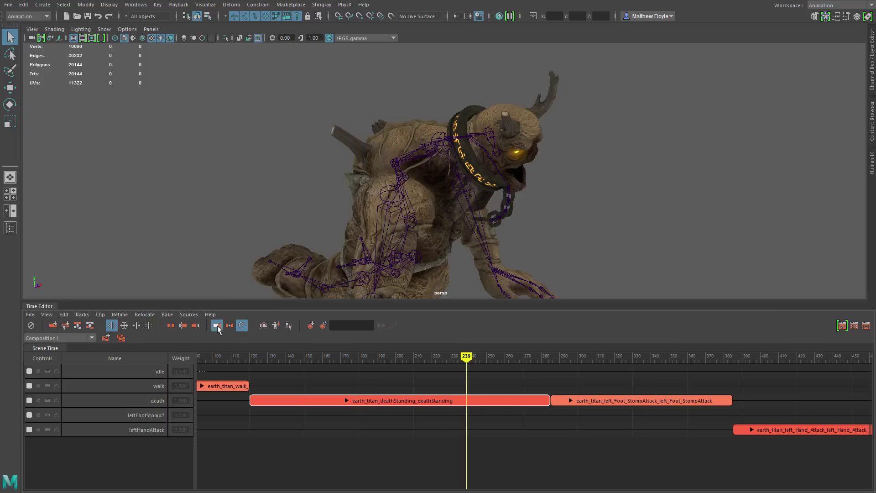
click(195, 326)
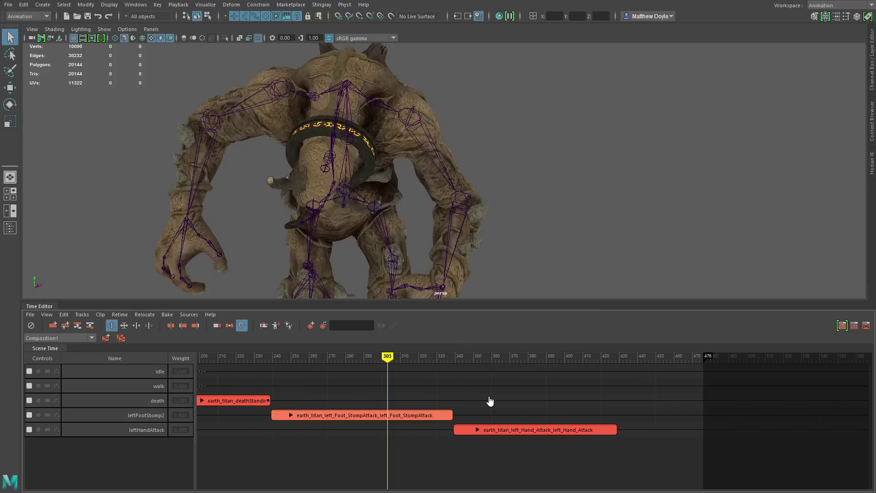
Step: Trim the start of the left hand attack clip to frame 360 and scrub over its new beginning
alt+middle_drag(463, 408, 416, 394)
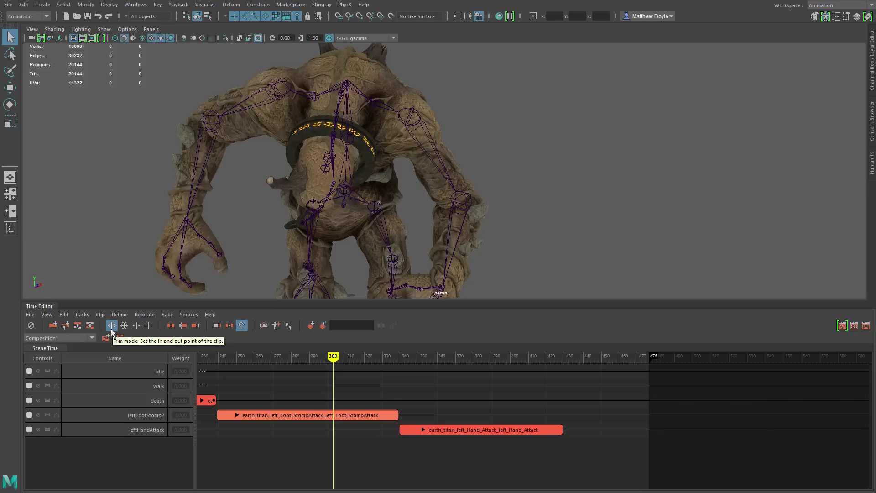
alt+middle_drag(431, 411, 404, 397)
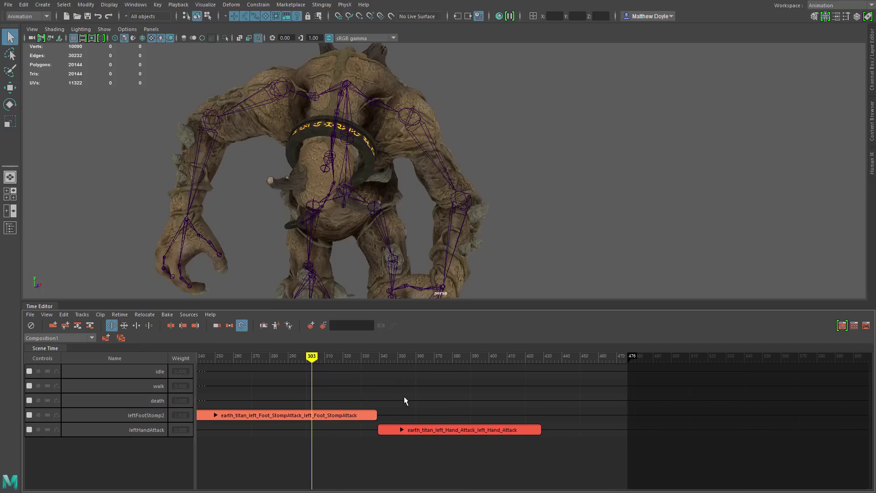
scroll(405, 397, up, 3)
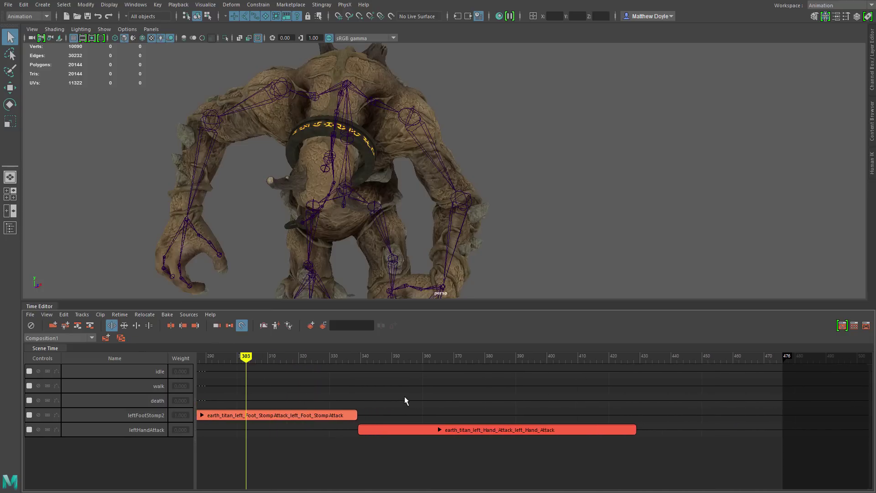
click(362, 356)
click(543, 430)
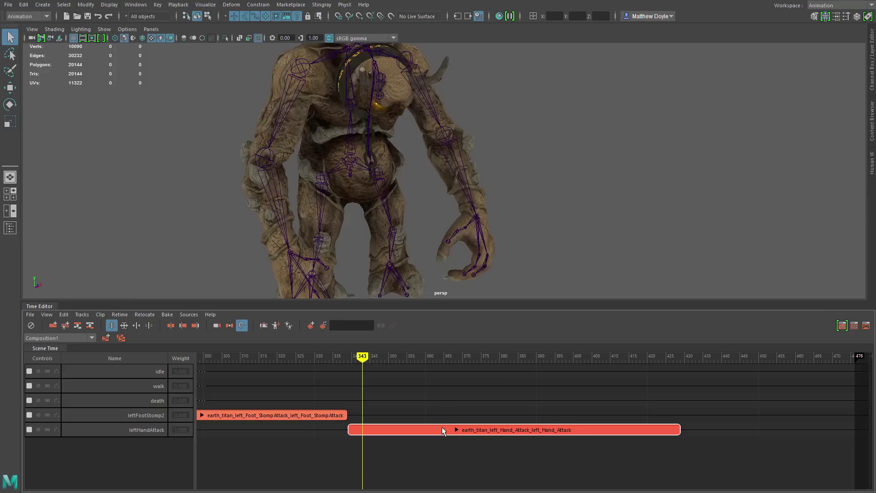
drag(360, 360, 346, 361)
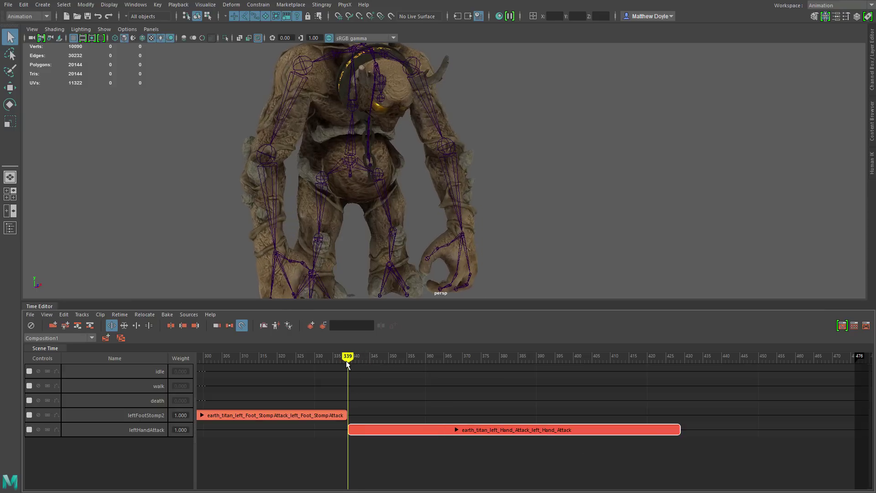
drag(349, 429, 506, 431)
drag(403, 430, 427, 433)
drag(352, 358, 433, 385)
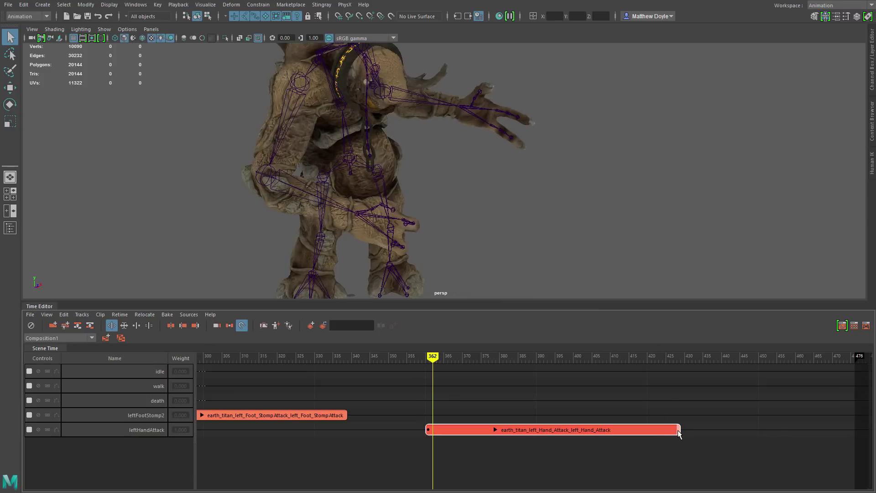
Step: Trim the end of the left hand attack clip to about frame 400 and scrub through the shortened clip
drag(681, 430, 635, 432)
drag(582, 433, 572, 435)
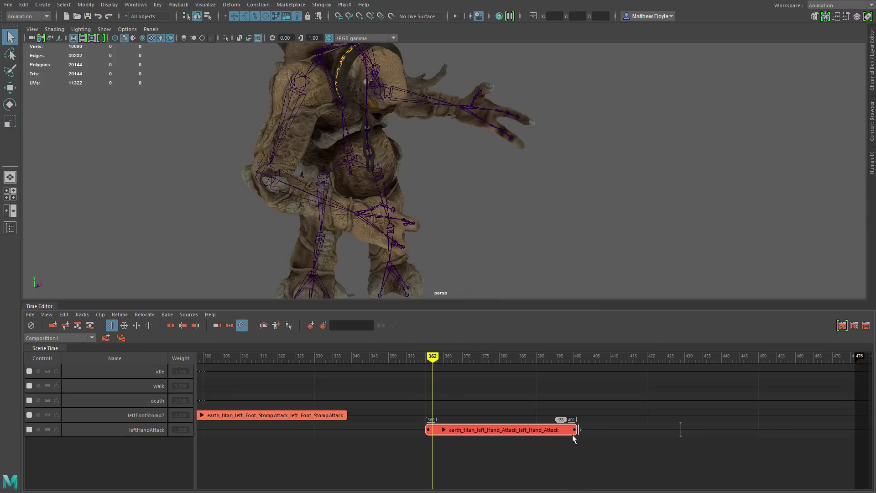
drag(529, 356, 481, 395)
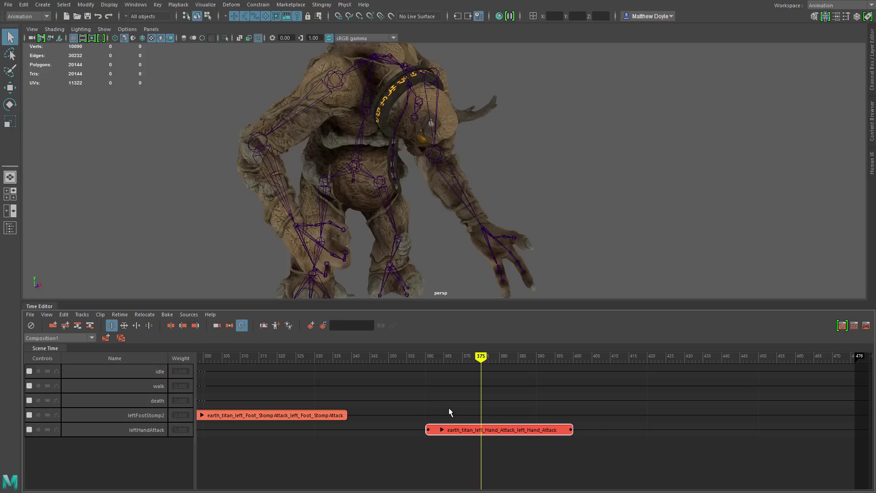
Step: Undo the start and end trims of the left hand attack clip
key(comma)
key(ctrl+z)
key(comma)
key(ctrl+z)
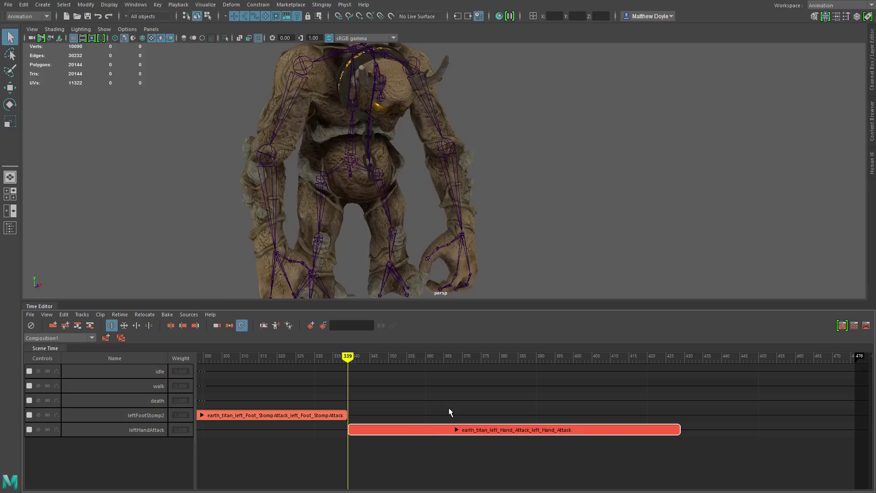
Step: Scale the left hand attack clip in scale mode by moving its end to about frame 368, scrubbing its original motion first
click(124, 326)
drag(381, 358, 448, 376)
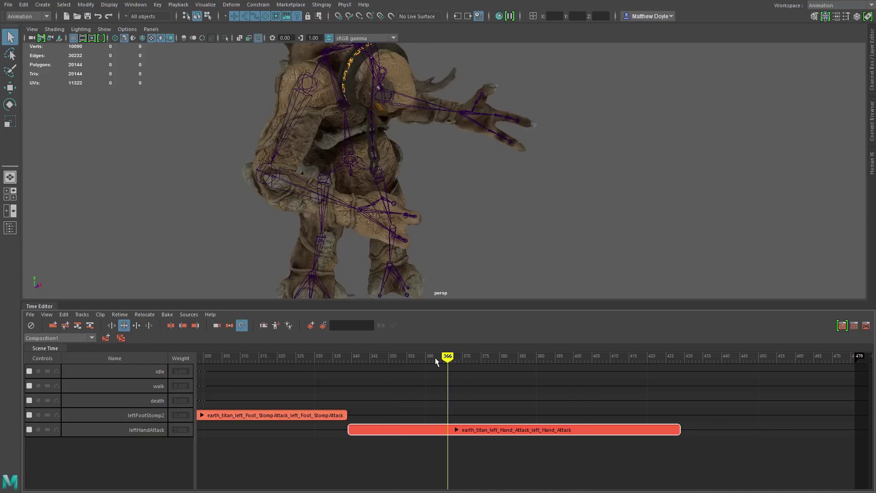
drag(435, 359, 416, 377)
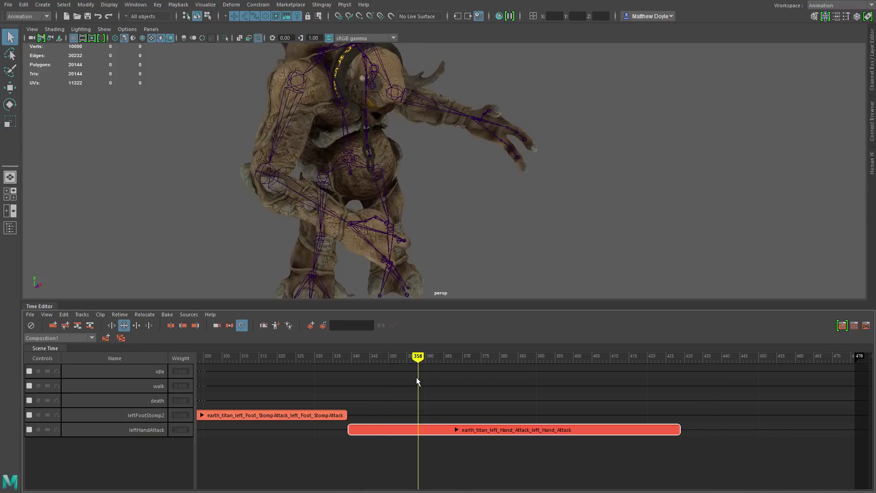
alt+middle_drag(553, 401, 525, 399)
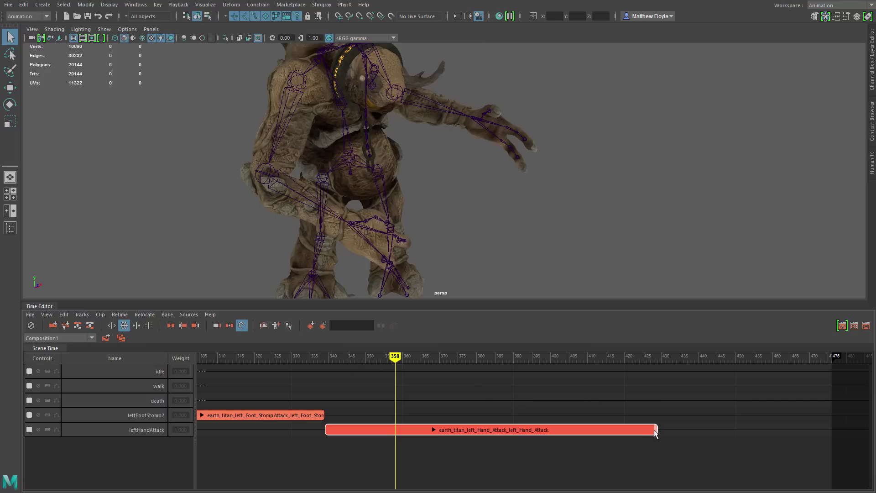
drag(655, 430, 434, 432)
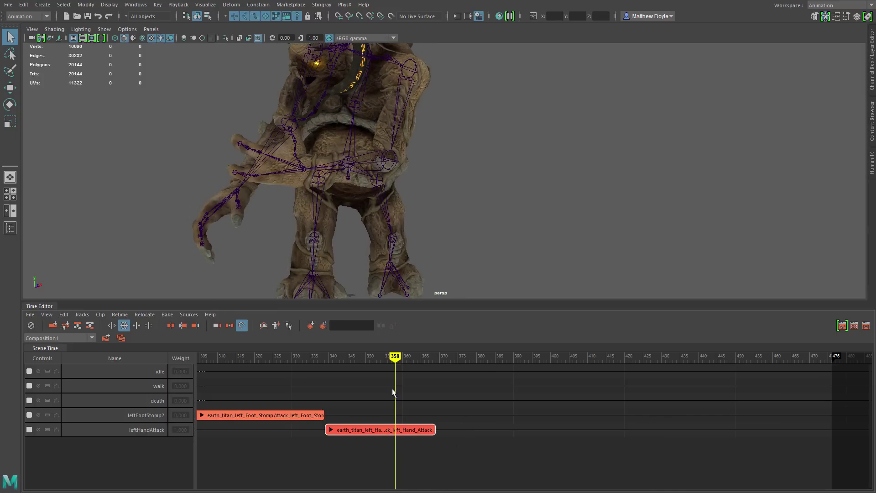
Step: Scrub the shortened left hand attack clip, stretch it back out by its end, and undo both scale changes
drag(337, 357, 657, 429)
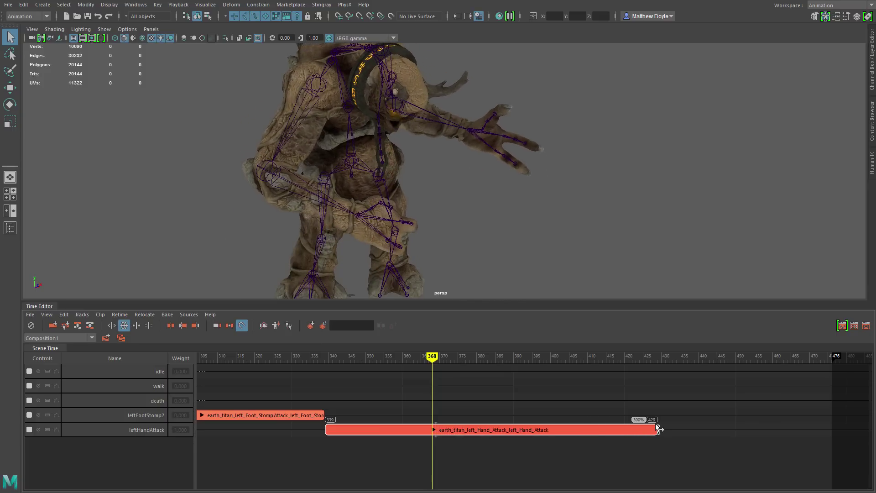
drag(333, 358, 339, 385)
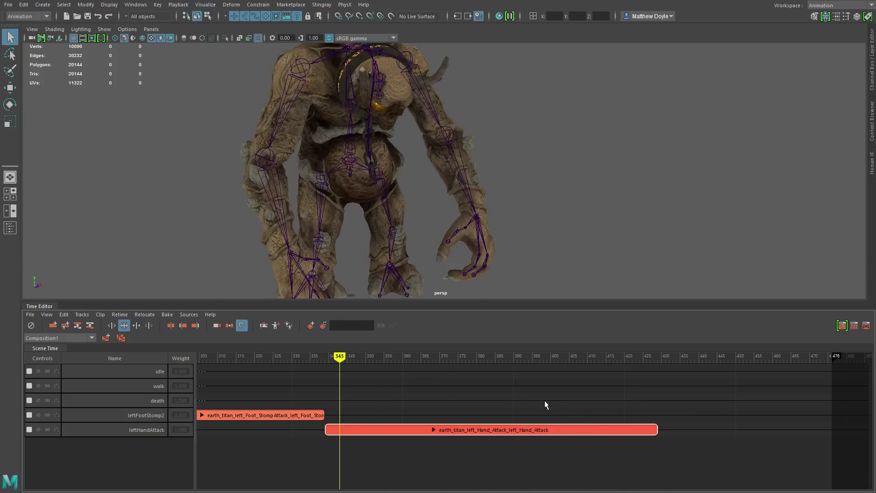
key(ctrl+z)
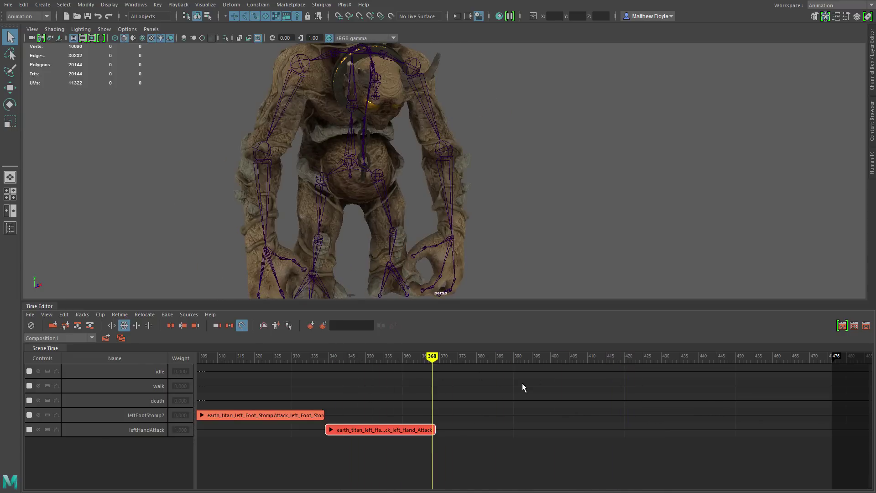
key(shift+z)
key(shift+z)
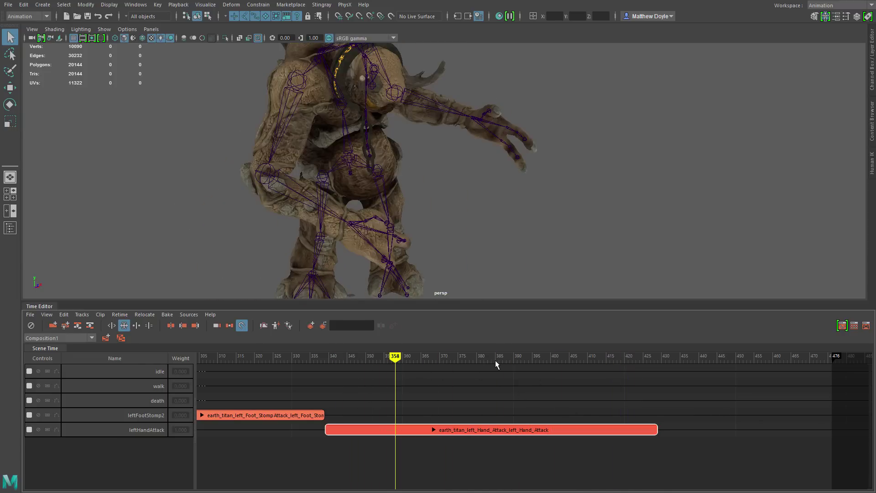
Step: Extend the end of the Time Editor's time range to frame 618
drag(496, 361, 577, 364)
scroll(388, 384, down, 6)
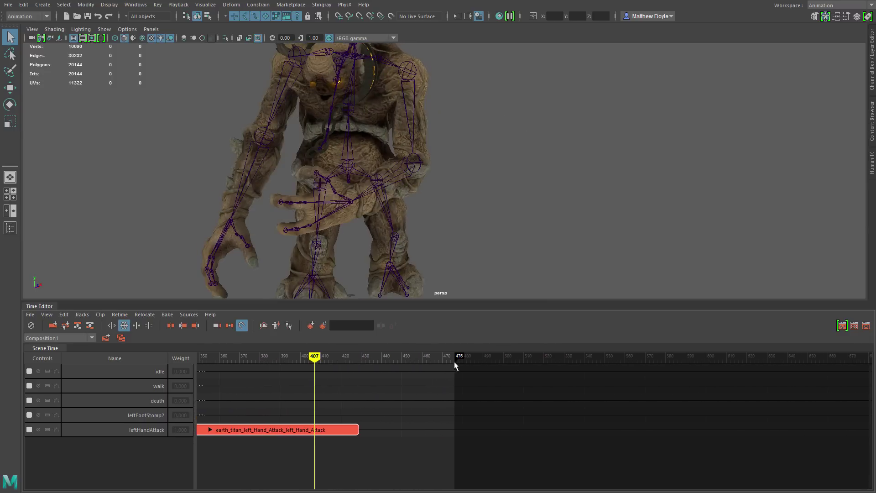
drag(460, 356, 758, 377)
alt+middle_drag(448, 392, 527, 389)
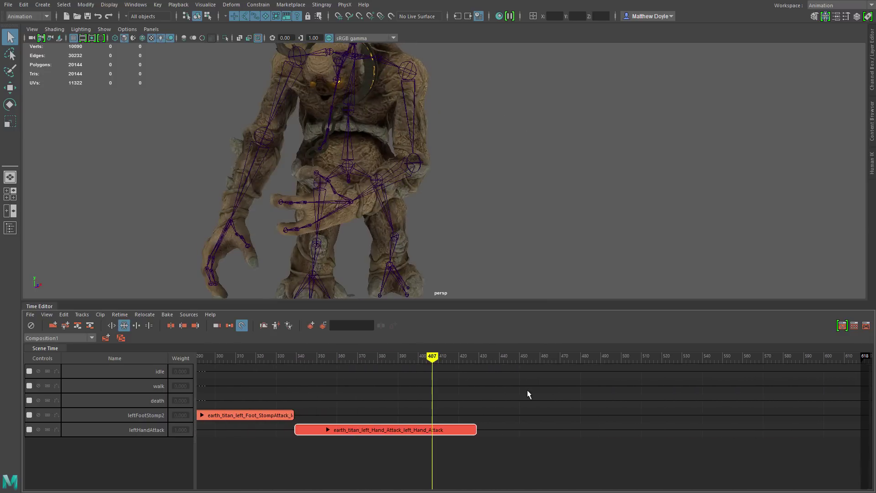
Step: Loop the left hand attack clip 2 extra times in loop mode, scrub through the repeats, and remove the looping again
click(137, 325)
drag(475, 431, 844, 439)
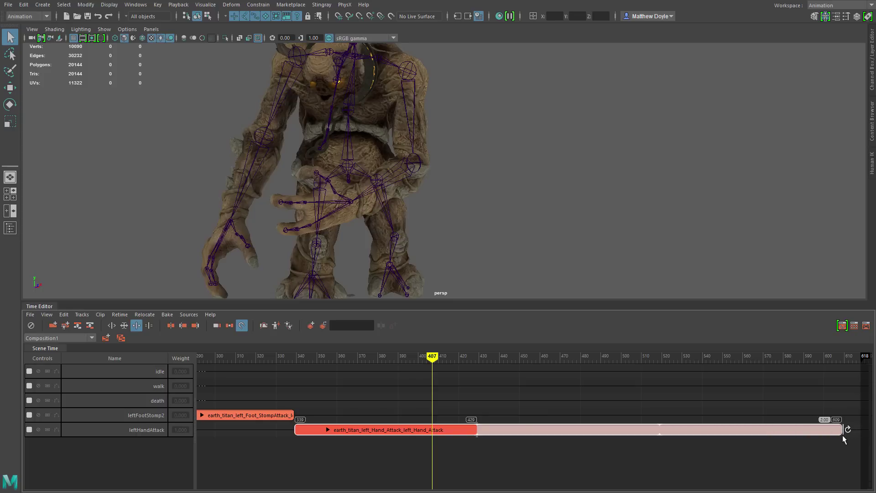
drag(434, 359, 757, 403)
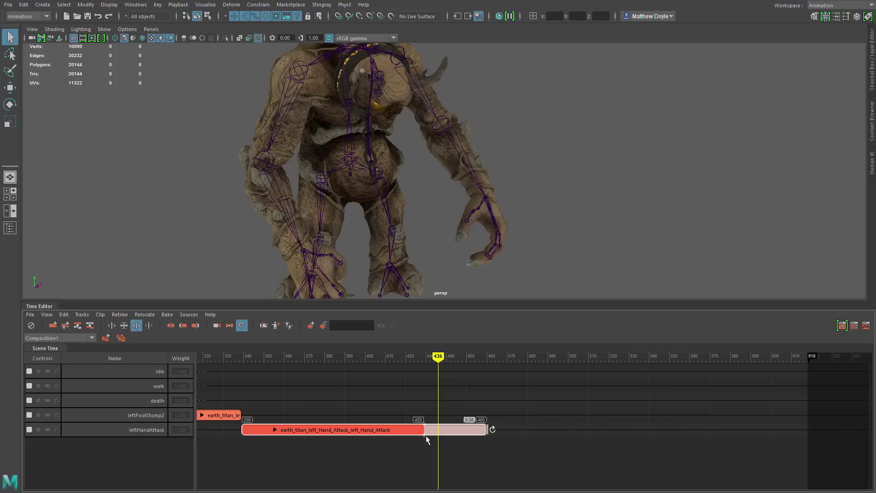
drag(427, 434, 415, 435)
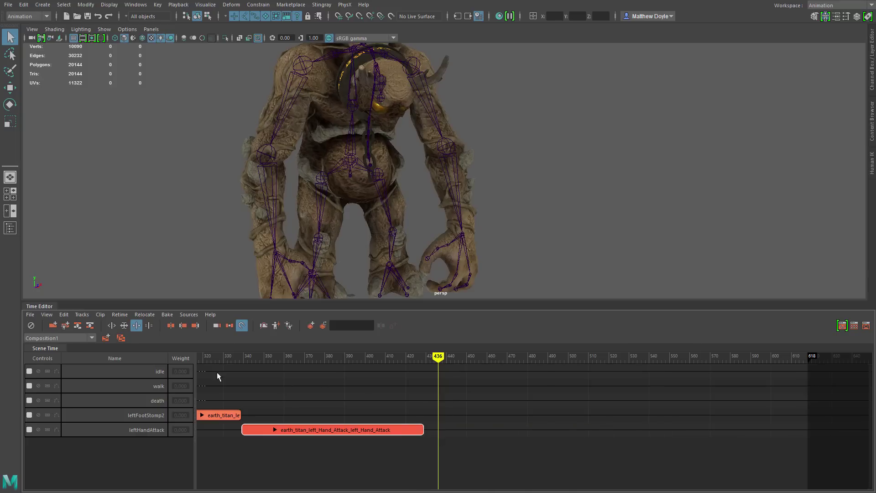
Step: Try to extend the left hand attack clip in hold mode by pulling its end out to about frame 565
click(150, 326)
drag(424, 364, 421, 360)
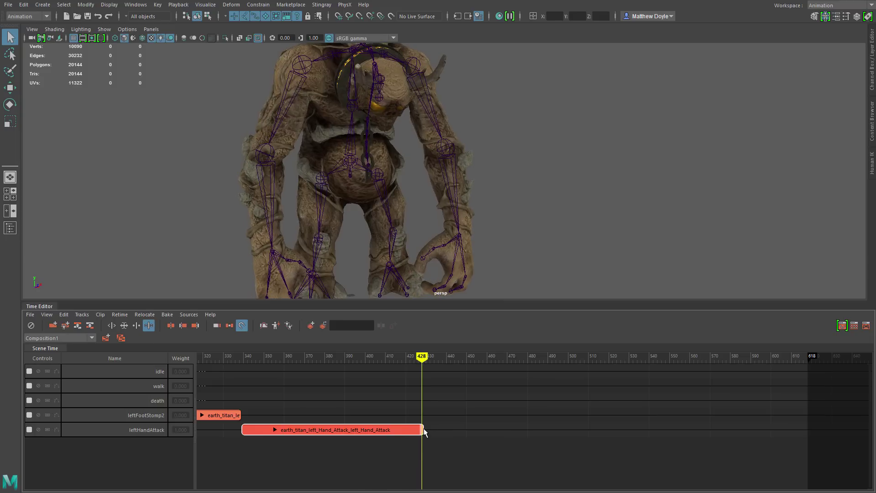
drag(423, 430, 700, 430)
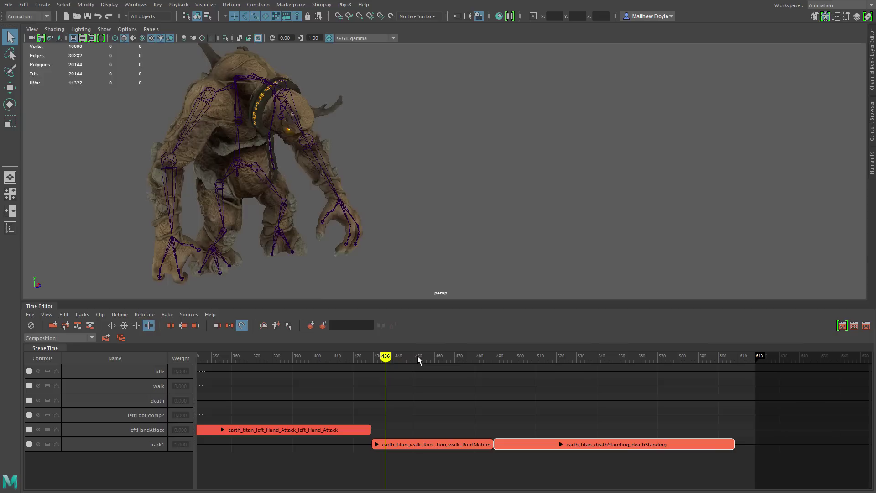
Step: Scrub the walk RootMotion clip on track1 up to frame 489, examining the character's position where the deathStanding clip begins
drag(388, 355, 380, 374)
alt+drag(288, 222, 446, 399)
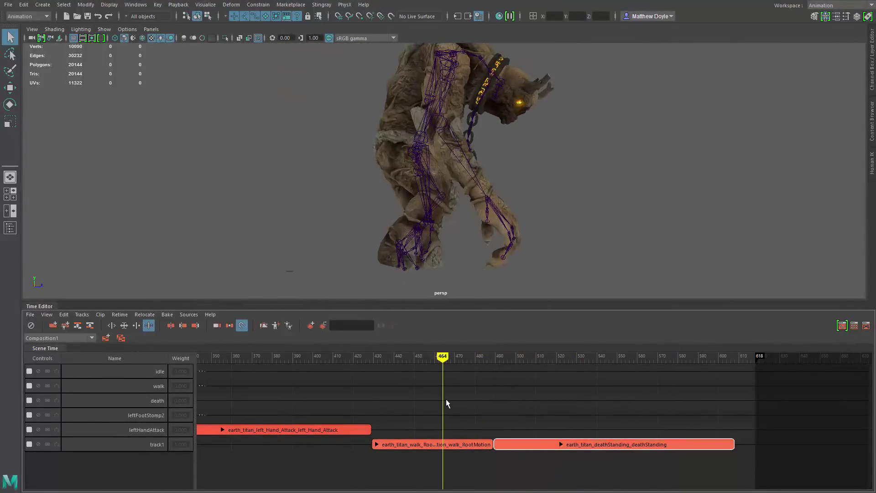
alt+drag(519, 245, 537, 263)
drag(429, 360, 493, 378)
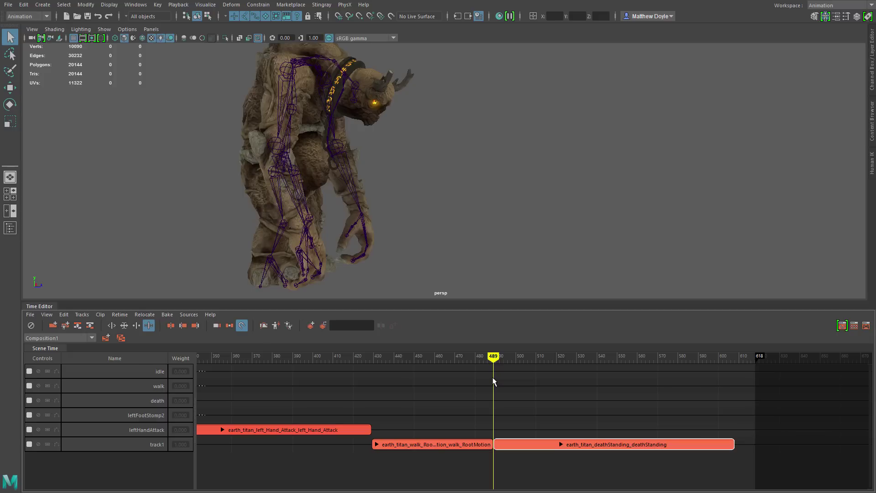
Step: Create relocators for both the walk RootMotion and deathStanding clips on track1
right_click(524, 447)
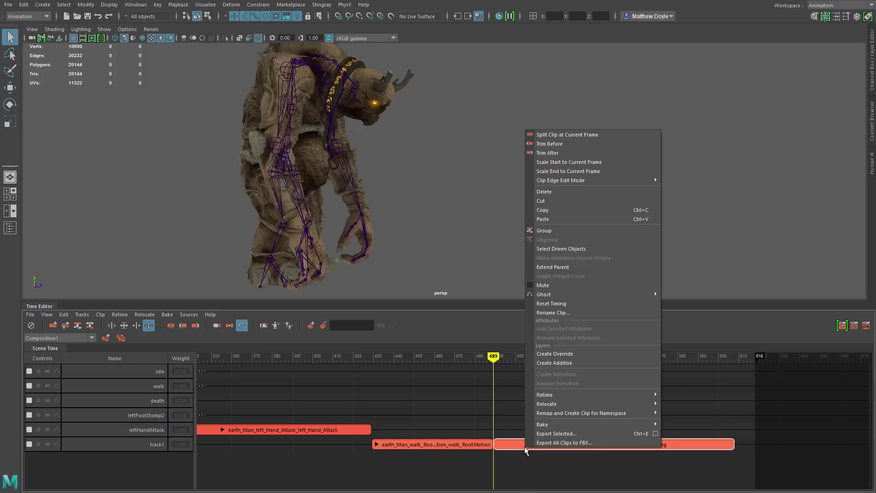
click(474, 443)
shift+click(473, 444)
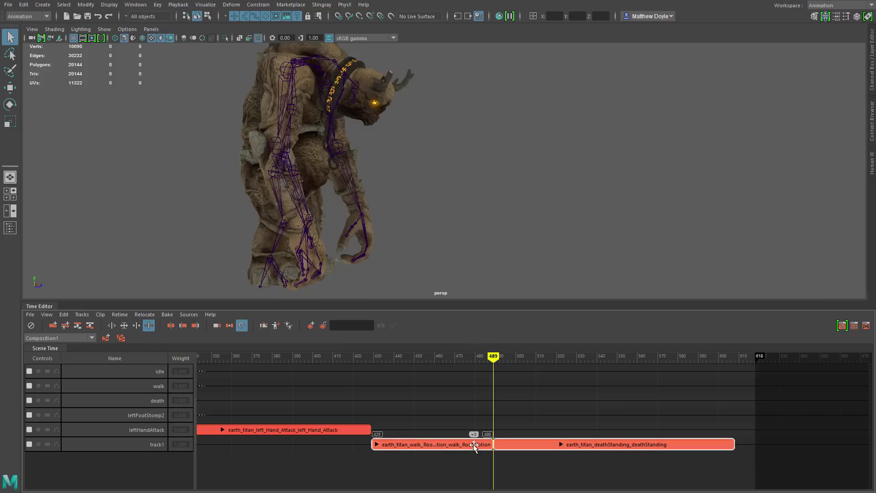
right_click(511, 445)
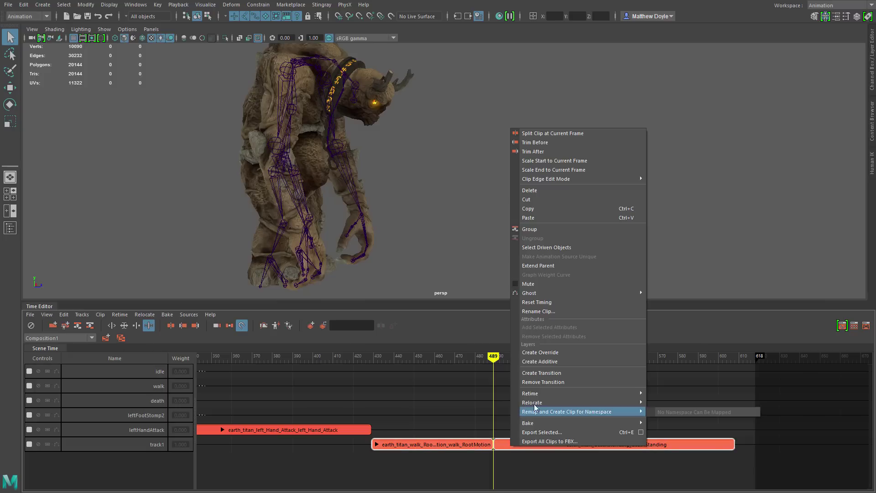
mouse_move(539, 402)
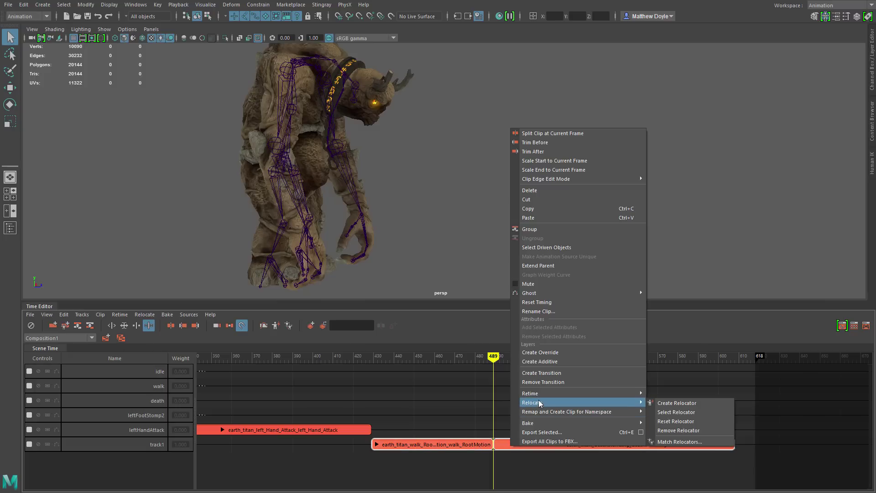
click(680, 404)
Step: Move the deathStanding clip's relocator forward at frame 489 to line up with the character's position at the walk's end
drag(494, 357, 494, 376)
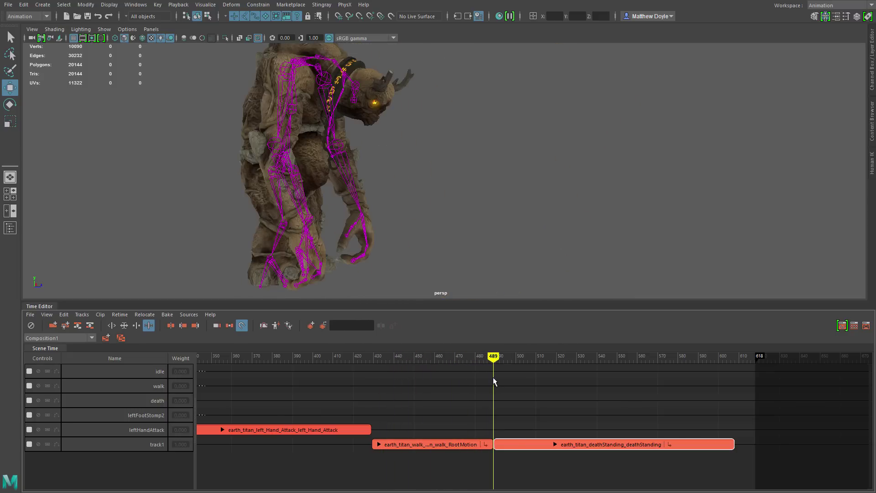
click(327, 180)
drag(329, 172, 506, 191)
click(495, 358)
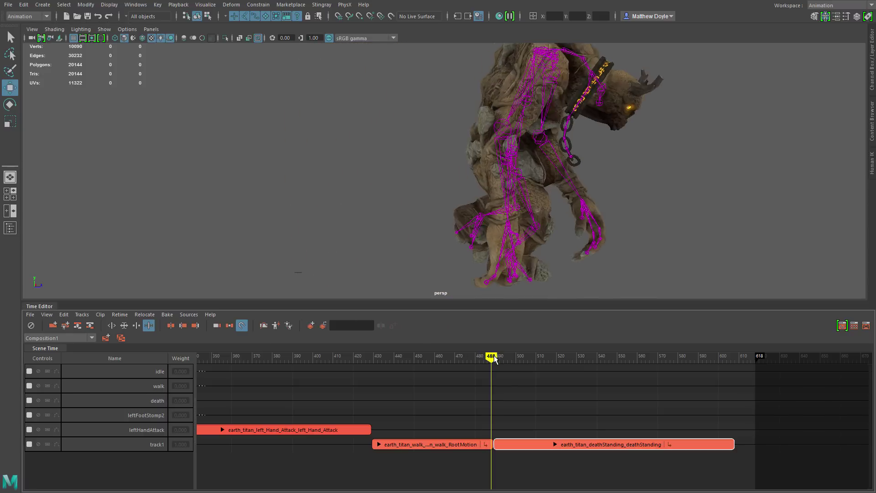
drag(495, 359, 494, 359)
click(468, 134)
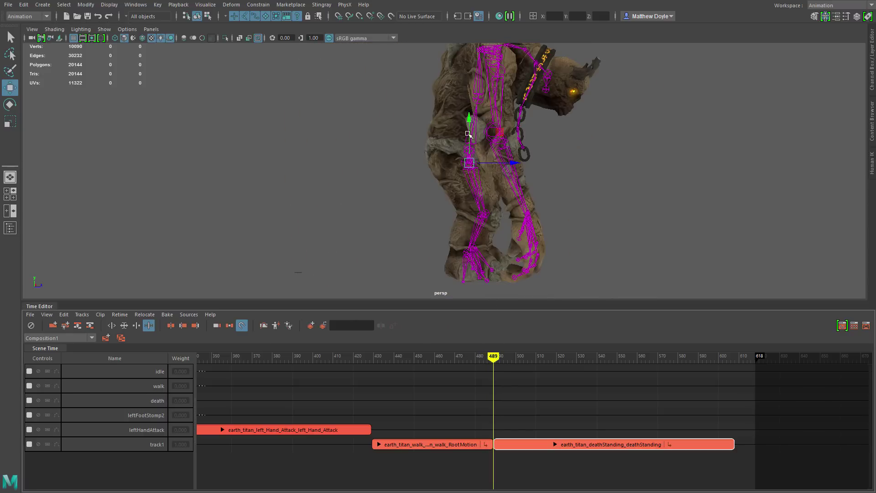
alt+drag(513, 166, 583, 244)
Step: Scrub back and forth across the join between the walk and deathStanding clips to check the relocated position
drag(438, 359, 483, 406)
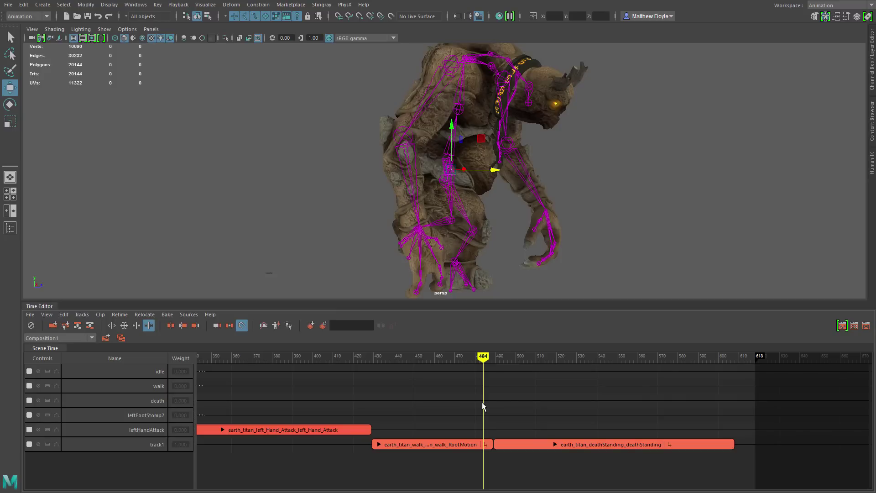
alt+middle_drag(494, 400, 415, 399)
click(410, 360)
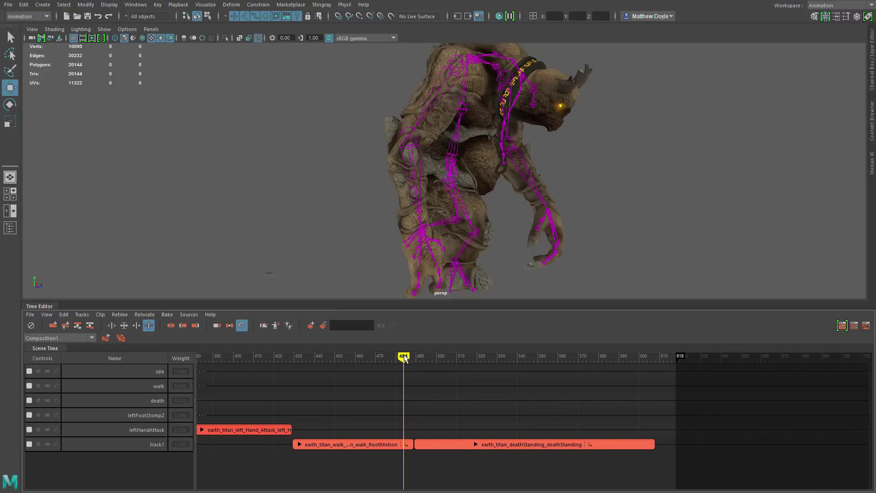
drag(410, 360, 411, 379)
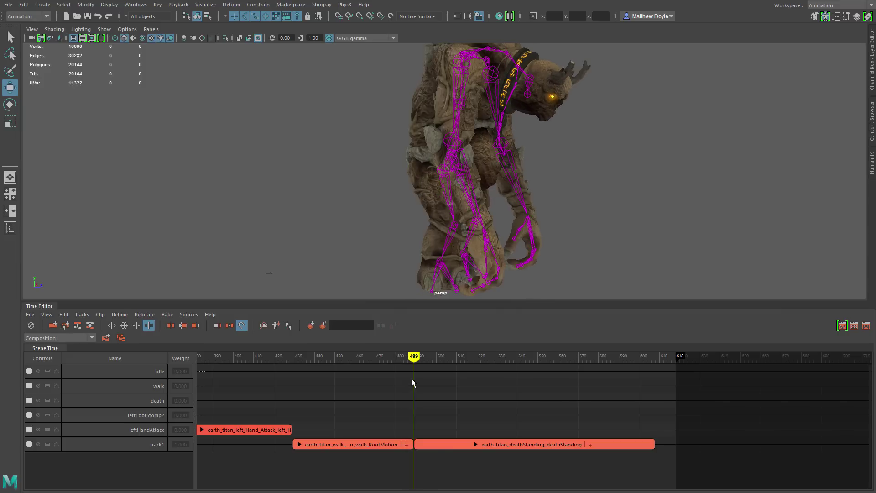
Step: Move the deathStanding clip 22 frames later to frame 511, create a transition from the walk clip, and scrub through it
drag(437, 442, 482, 447)
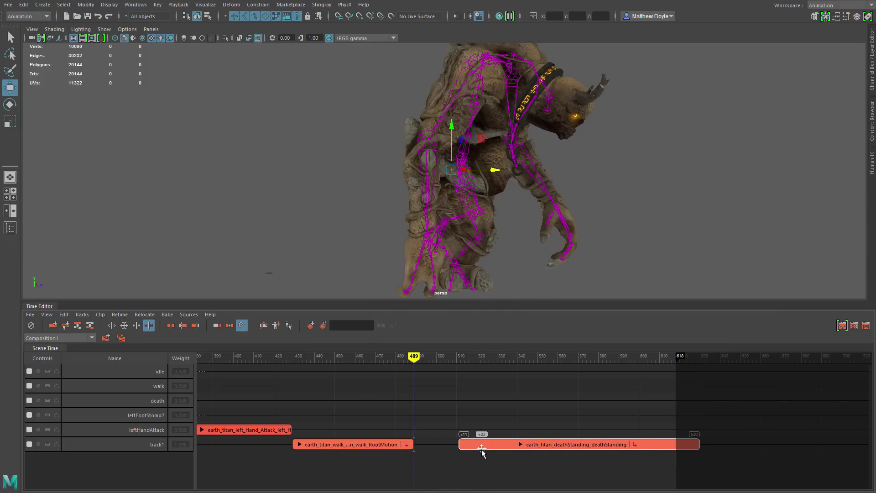
shift+click(390, 443)
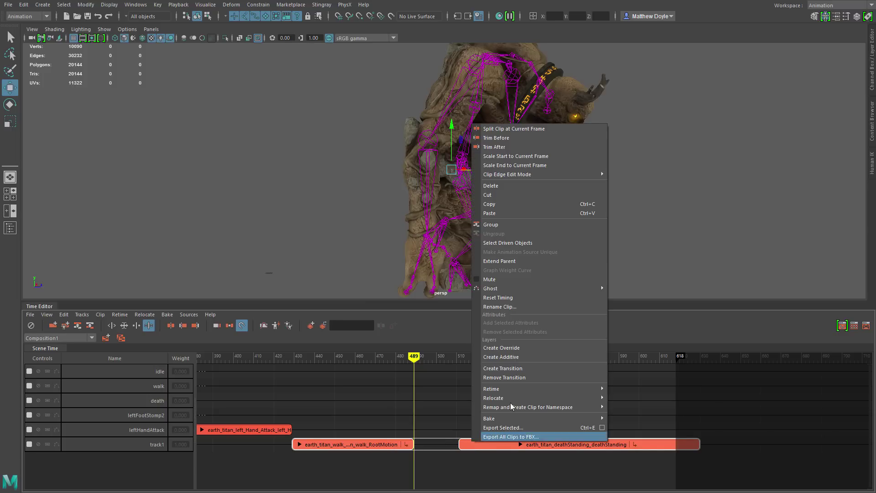
click(512, 369)
drag(414, 359, 630, 432)
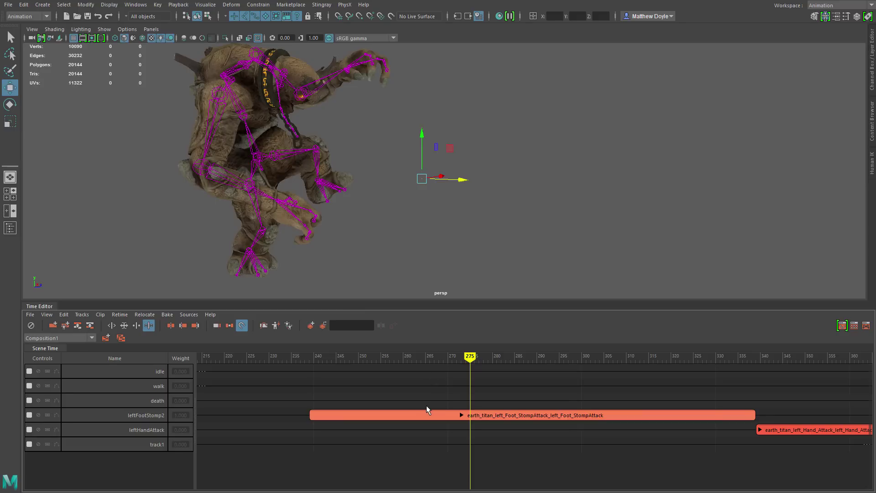
Step: Scrub the foot stomp clip to frame 284, create an audio track, and move it up directly below the leftFootStomp2 track
drag(470, 359, 511, 384)
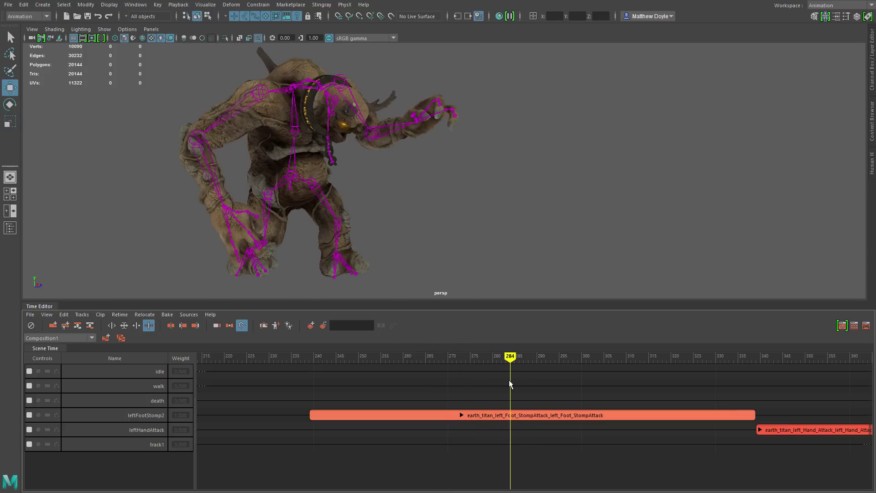
right_click(359, 459)
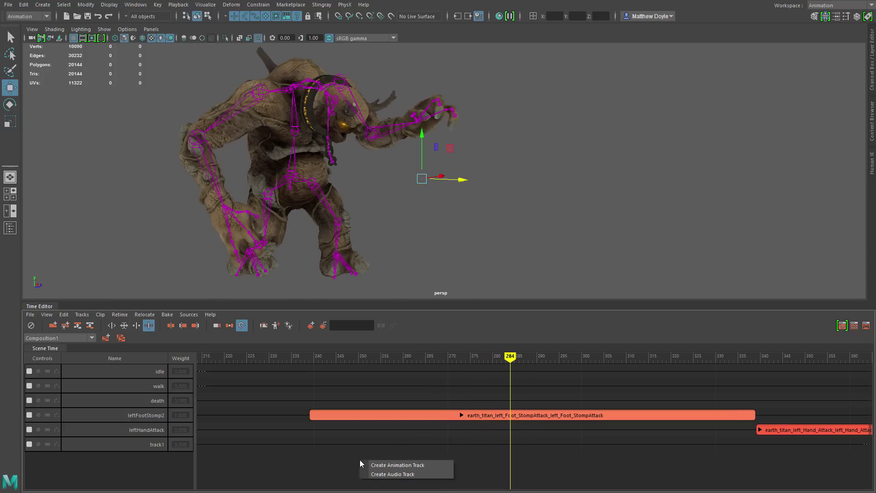
click(376, 473)
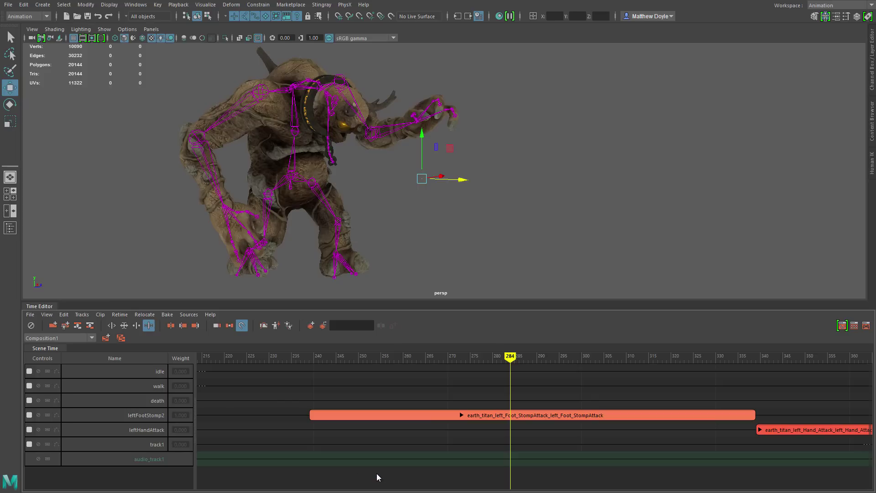
click(118, 459)
right_click(141, 461)
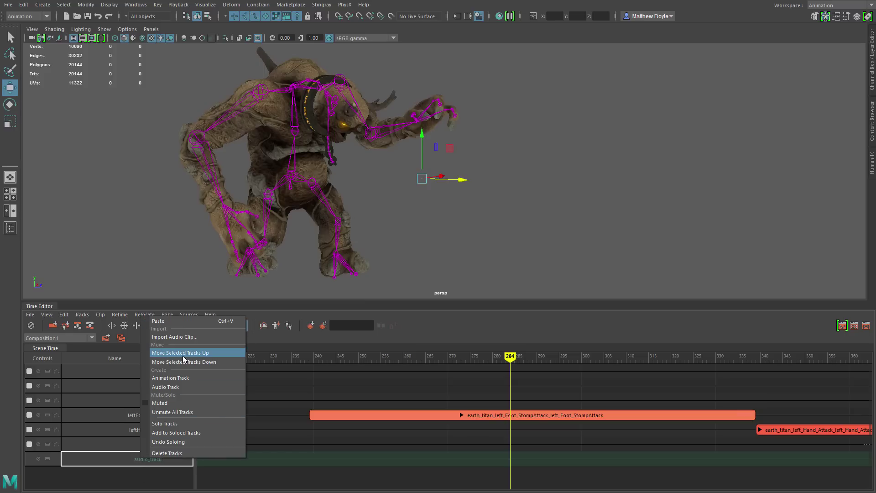
click(191, 357)
right_click(139, 446)
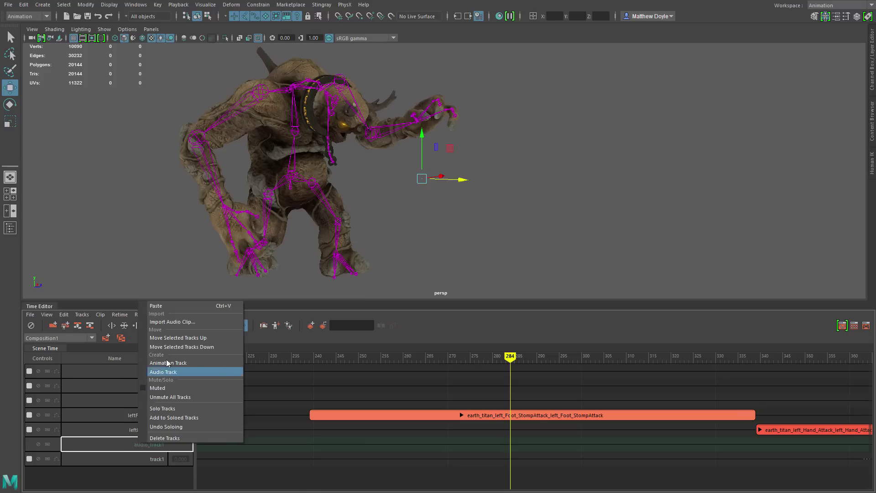
click(177, 341)
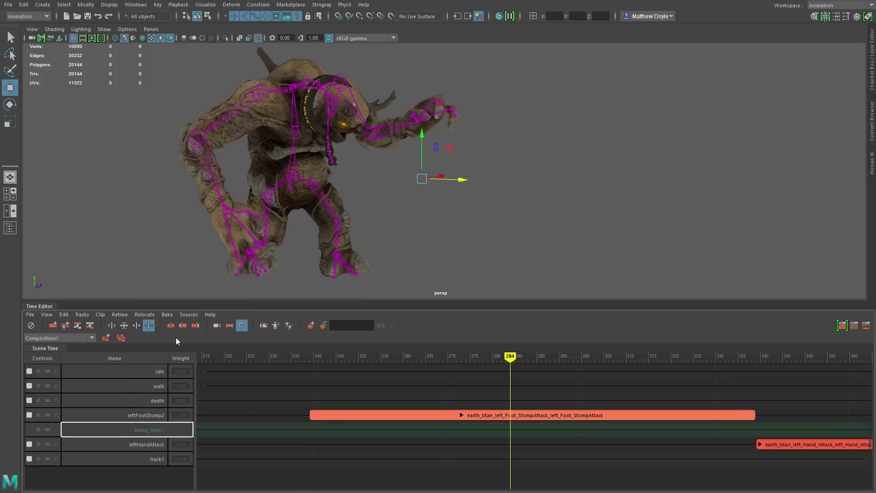
Step: Import foot-stomp-a.wav from the project's sound folder onto the audio track at frame 284 and scrub through the stomp
right_click(516, 431)
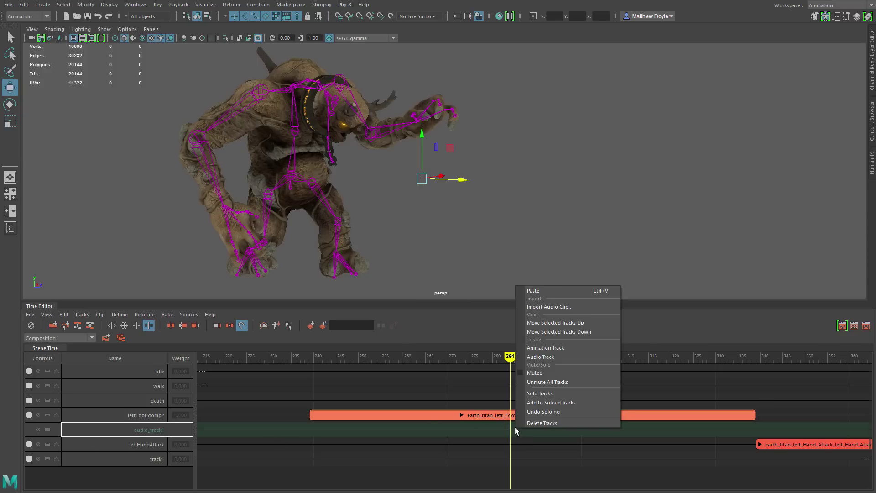
click(550, 308)
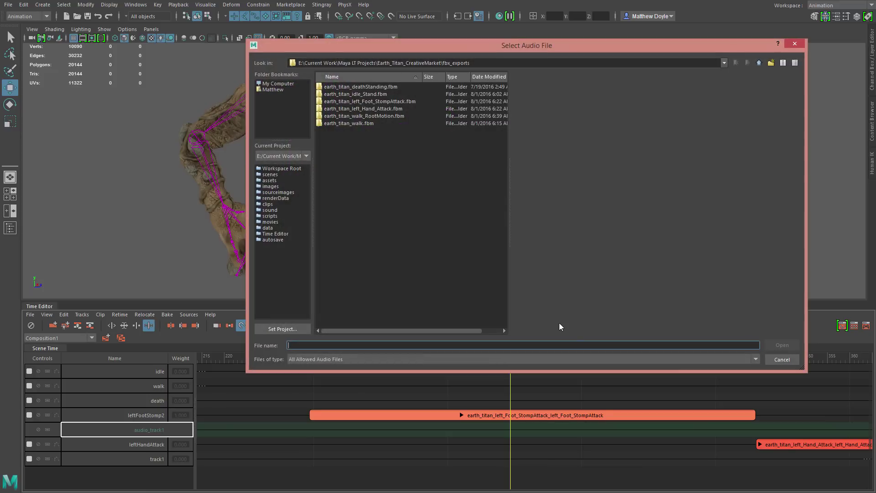
click(759, 64)
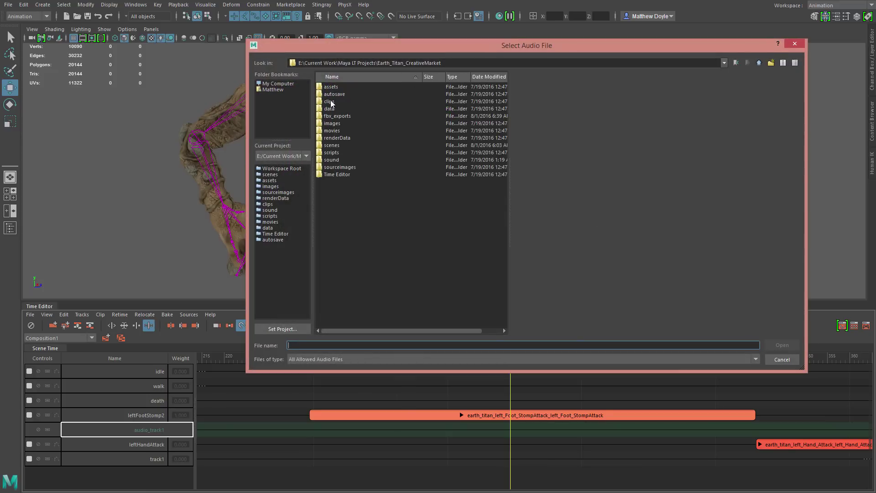
double_click(331, 160)
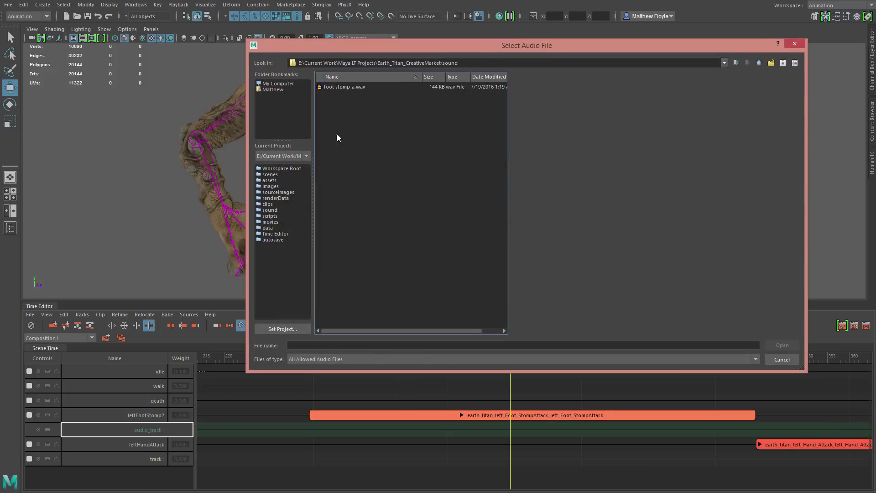
double_click(342, 86)
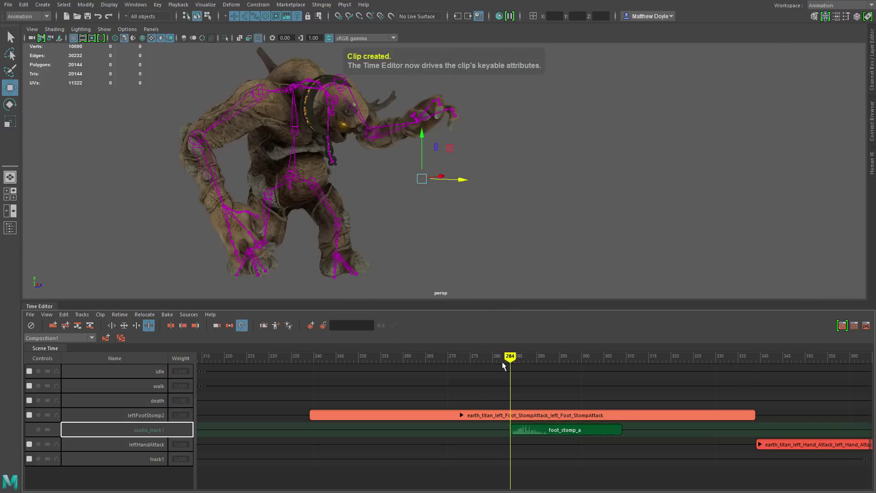
drag(510, 359, 673, 380)
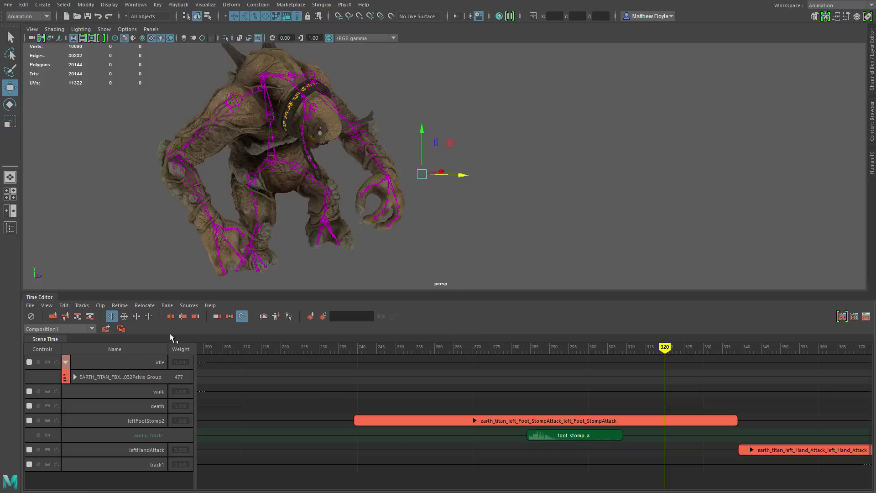
Step: Look over the Time Editor's Bake and Retime commands and try switching to Composition2
click(167, 306)
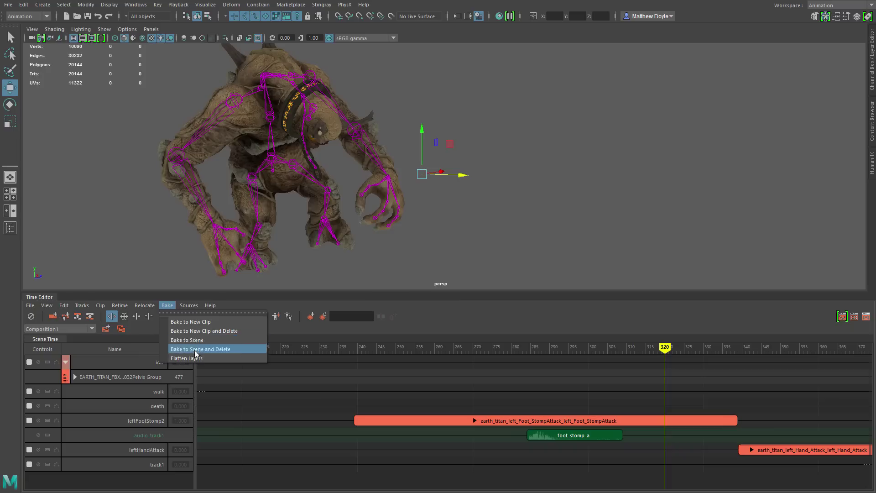
click(487, 313)
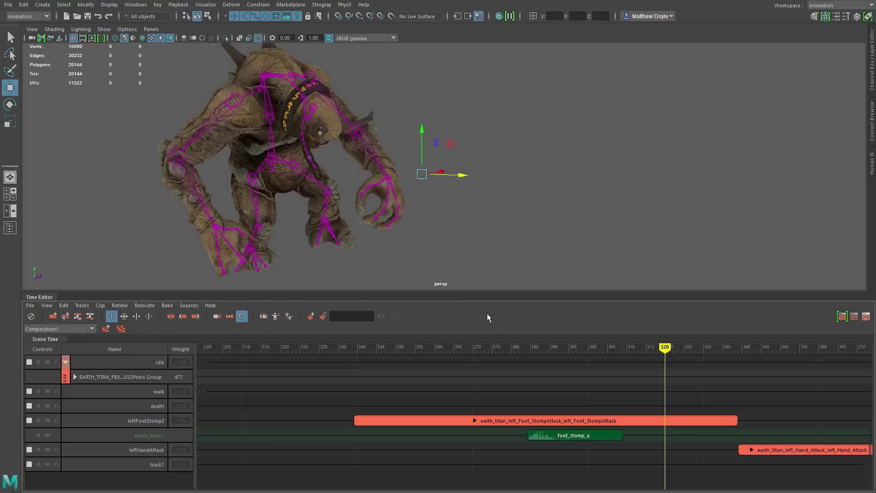
click(119, 305)
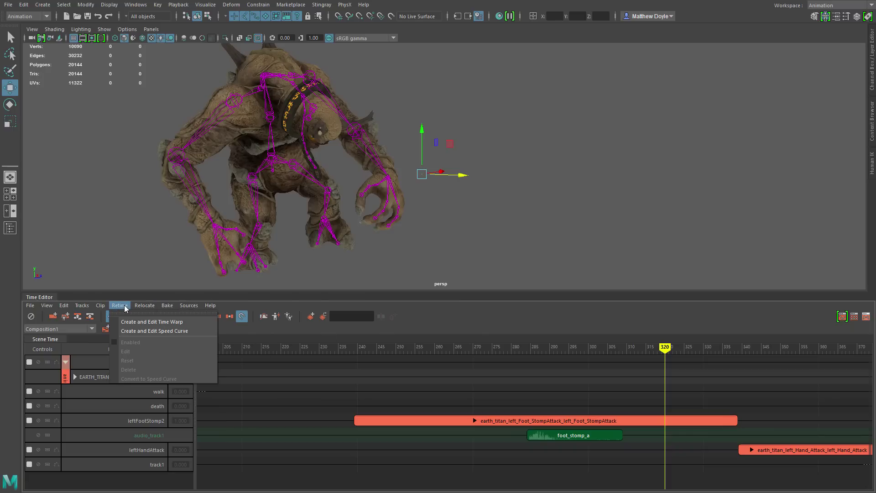
click(468, 313)
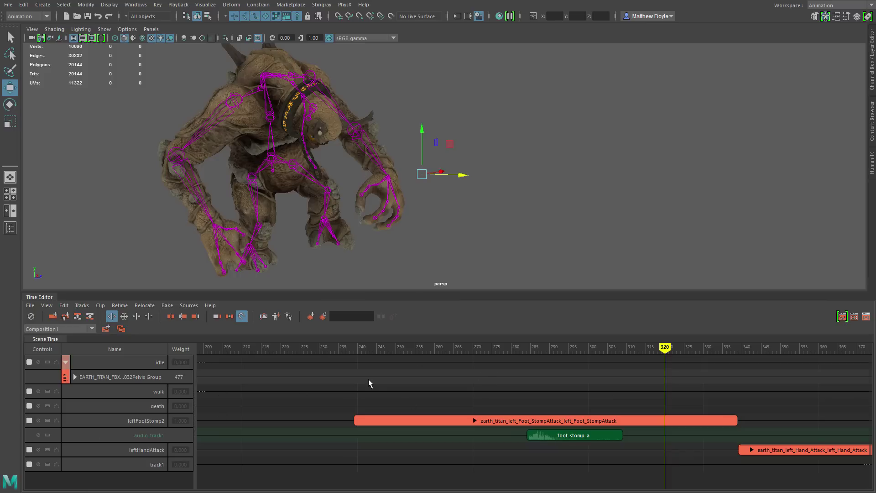
click(92, 330)
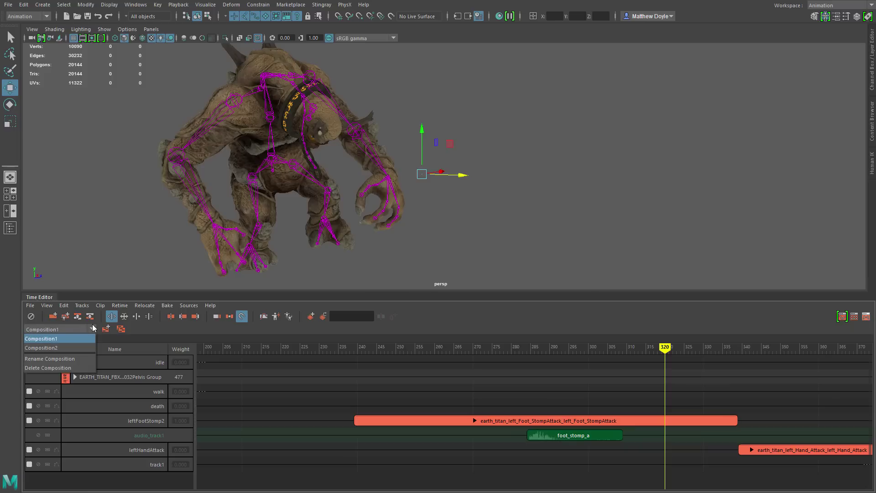
click(54, 347)
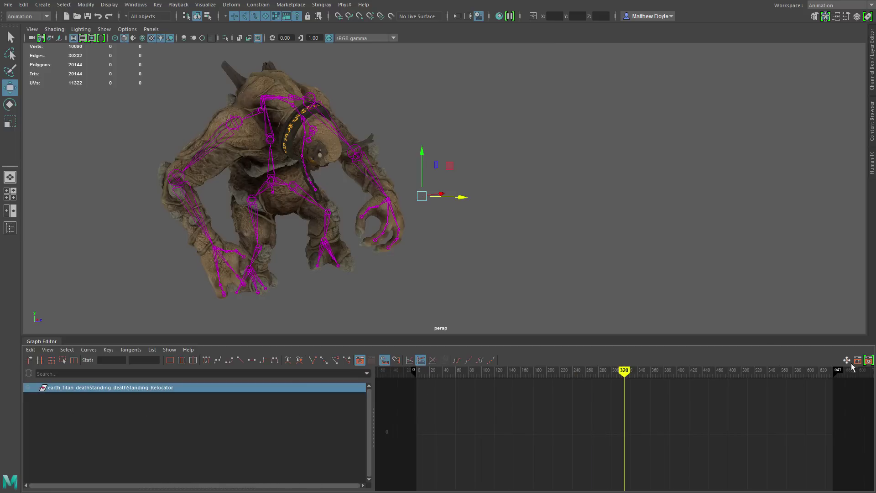
Step: Return from the Graph Editor to the Time Editor, collapse the idle track's attribute group, and enlarge the Time Editor area
click(870, 361)
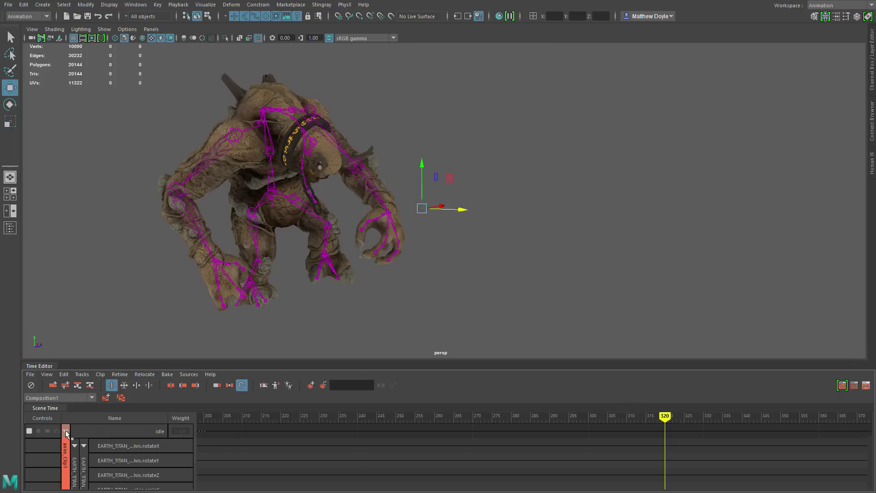
click(75, 445)
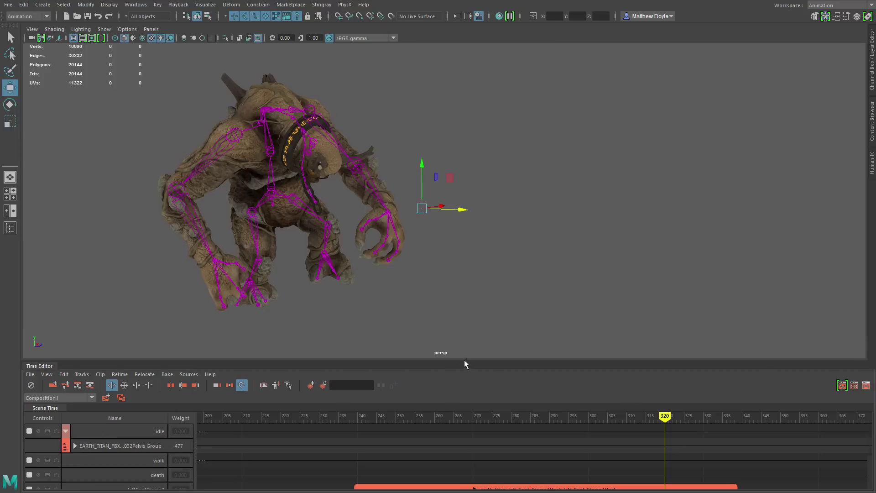
drag(464, 361, 480, 283)
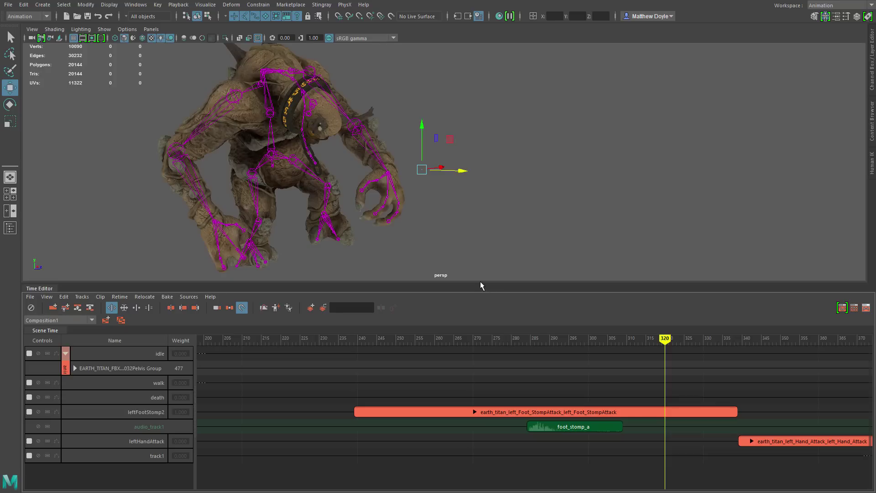